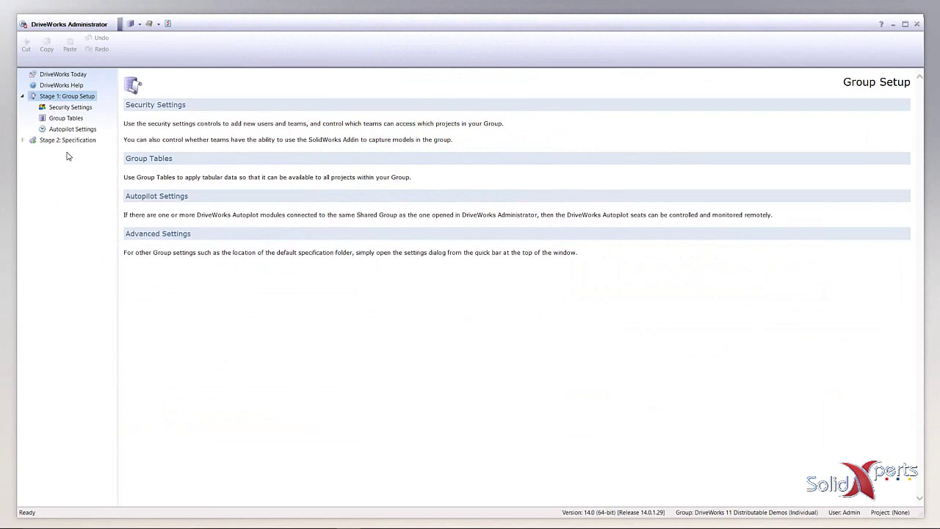
# Add a team named Ingénierie Engineering in the security settings and allow its members to view and edit all specifications
pyautogui.click(56, 111)
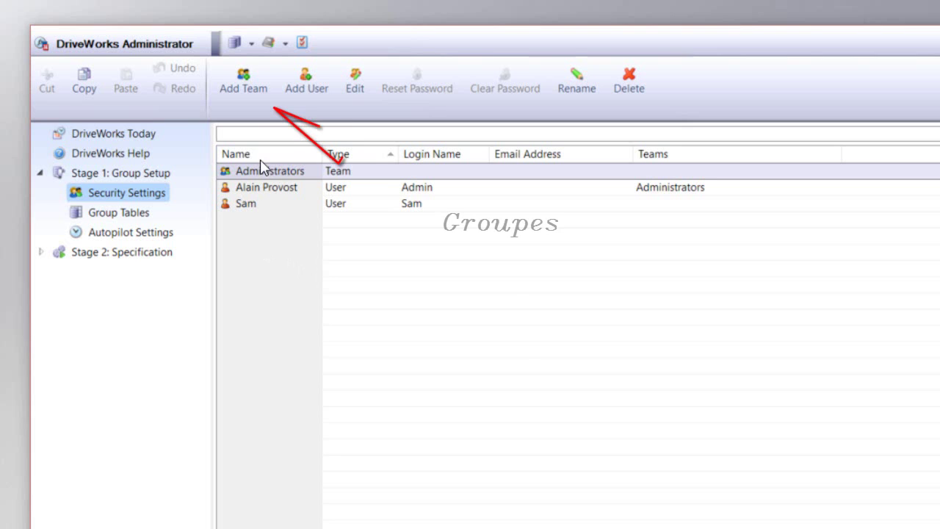
pyautogui.click(244, 98)
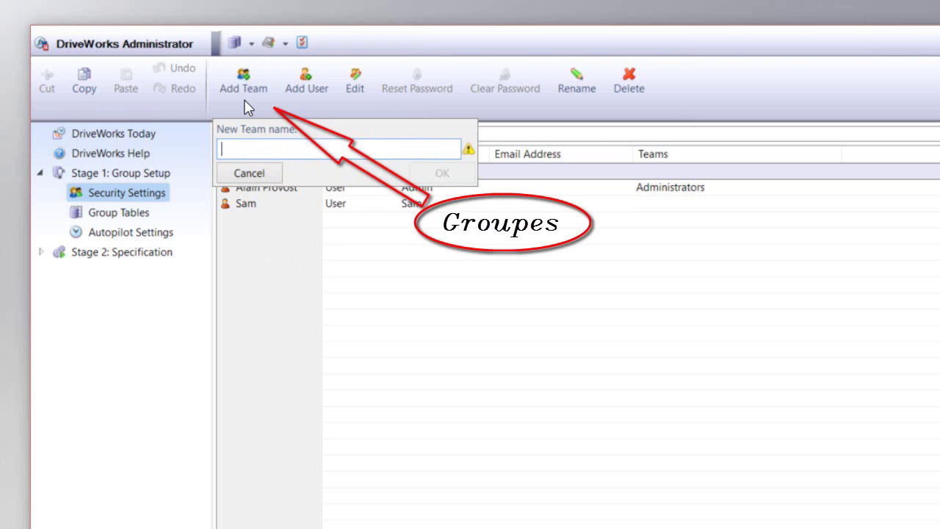
pyautogui.write('I')
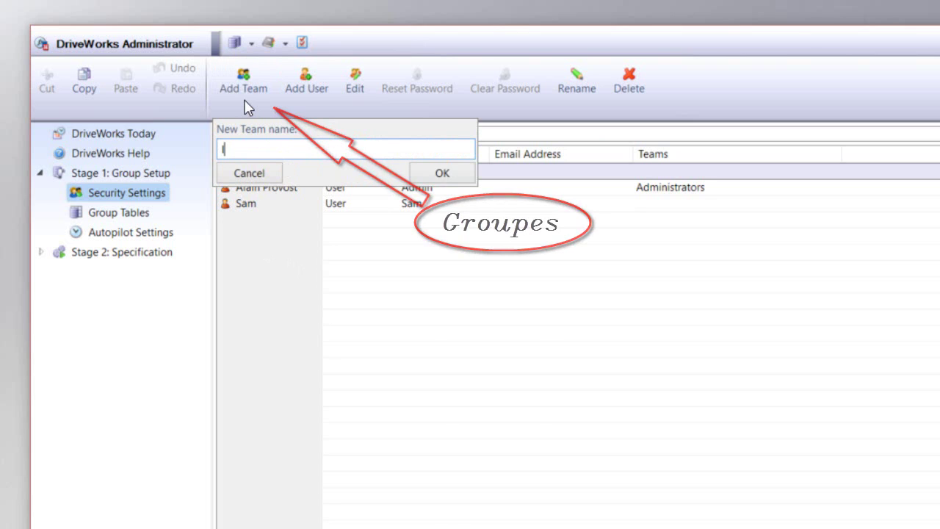
pyautogui.write('ngénierie')
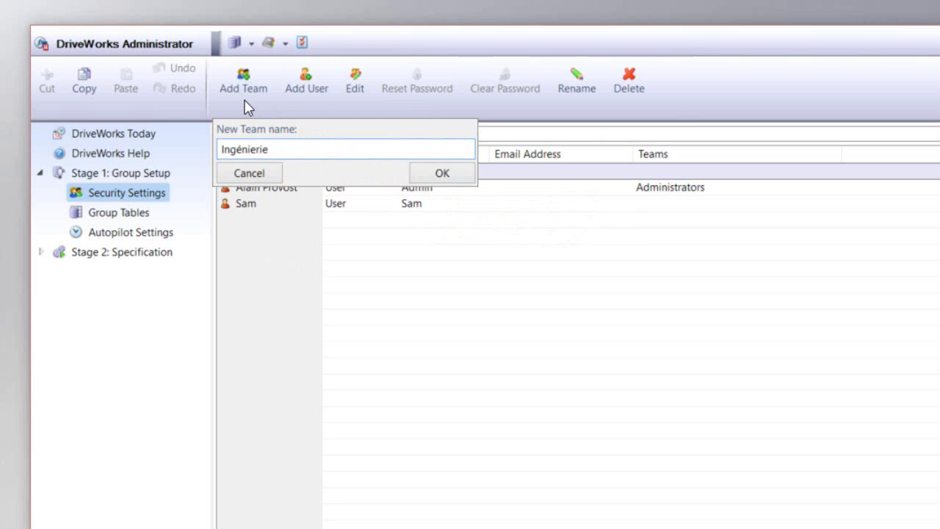
pyautogui.write(' Engineering')
pyautogui.press('Return')
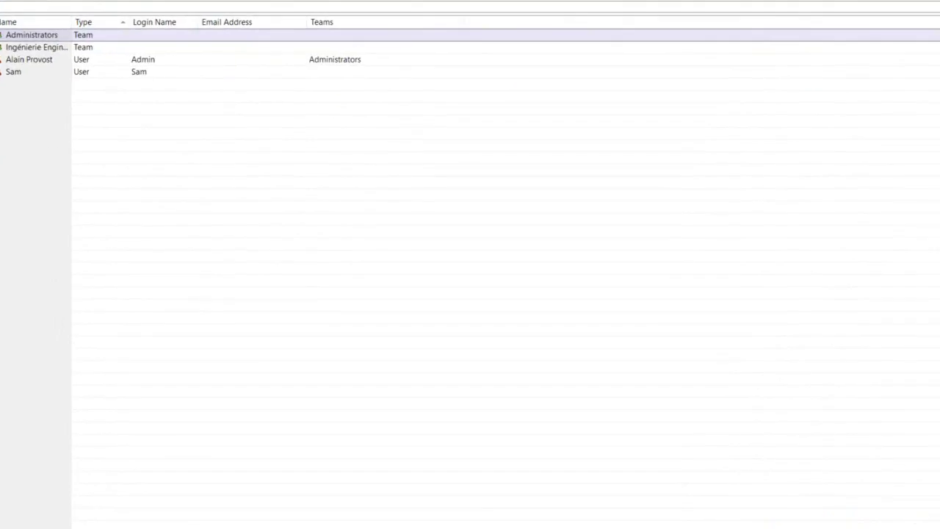
pyautogui.doubleClick(36, 47)
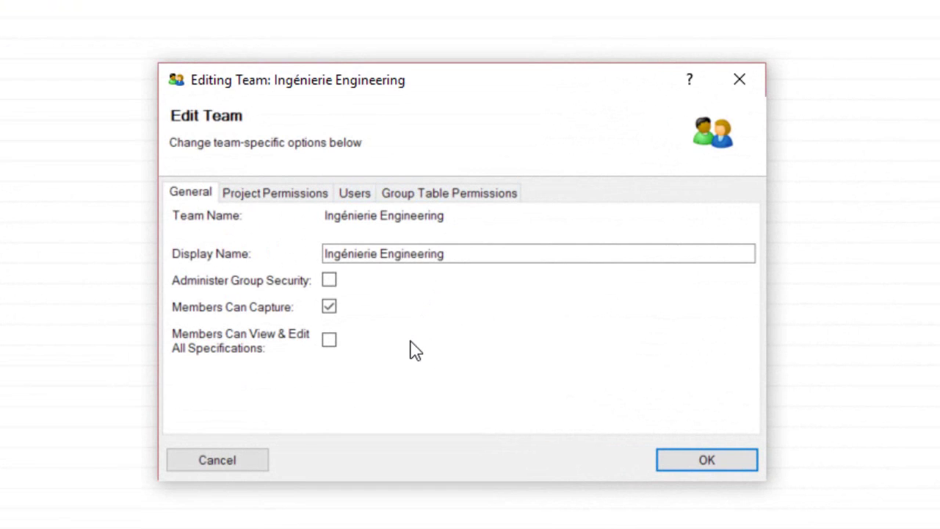
pyautogui.click(329, 340)
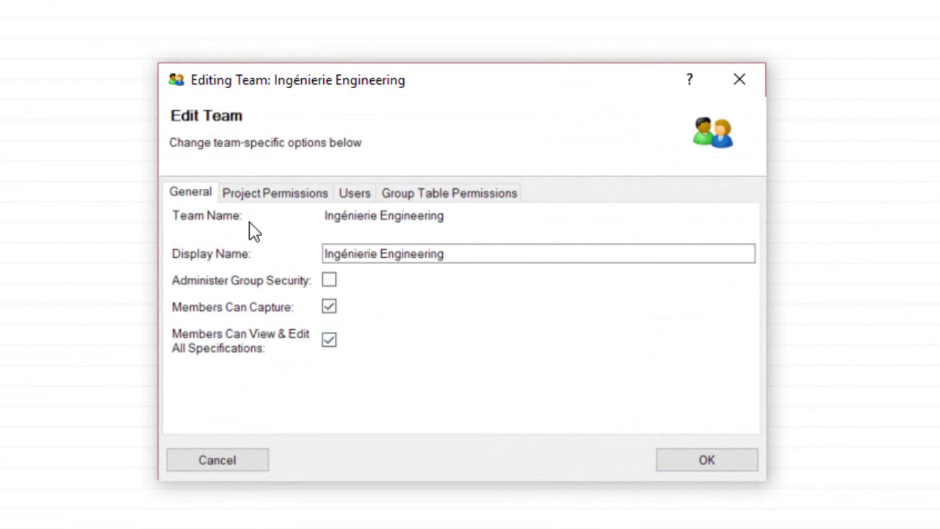
# Grant the Ingénierie Engineering team Edit Project and Run Project permissions for the Cupboard, Industrial Shelving and Bays projects
pyautogui.click(254, 194)
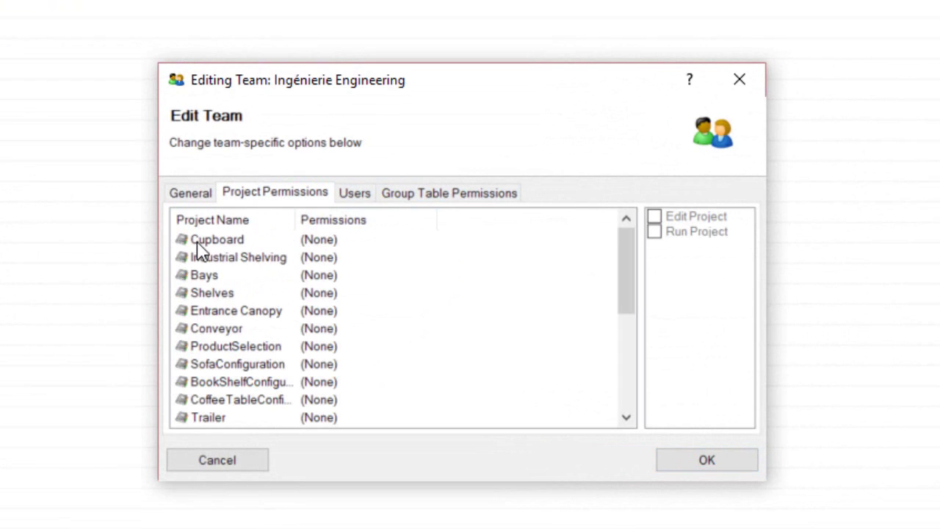
pyautogui.click(220, 241)
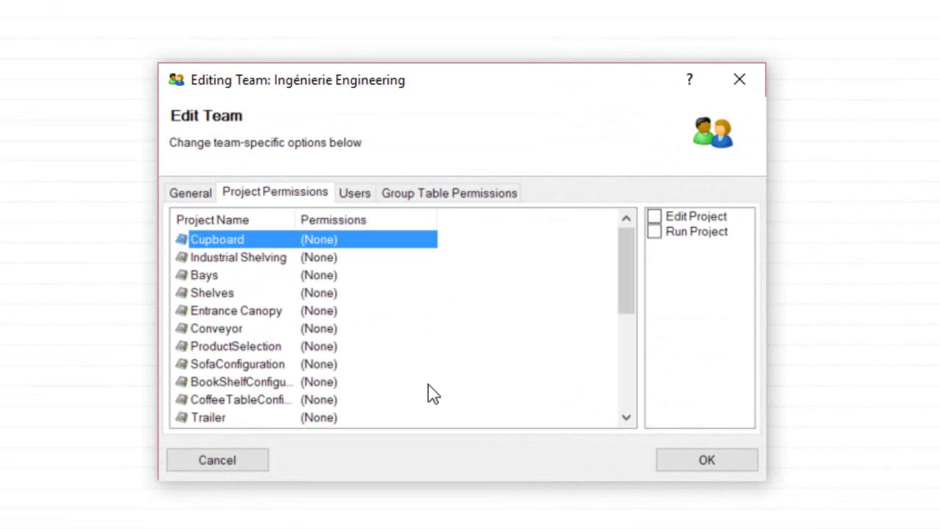
pyautogui.click(654, 232)
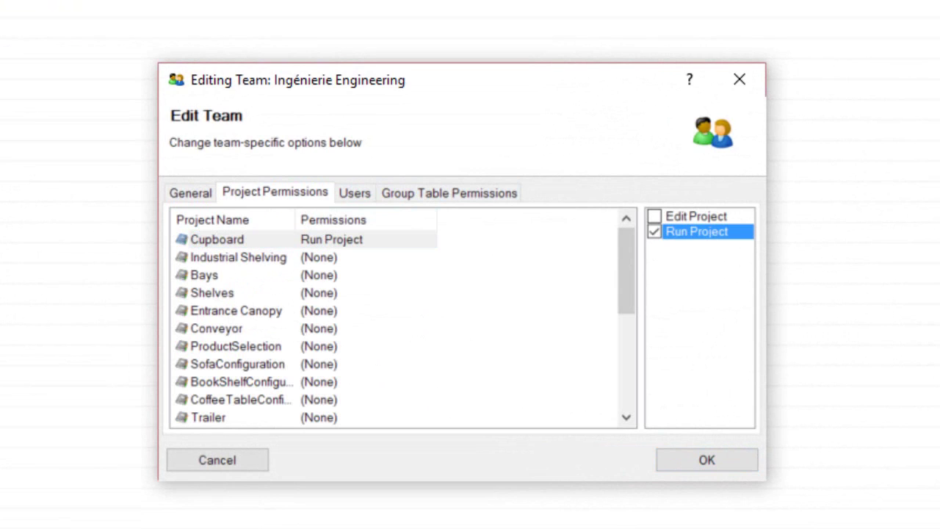
pyautogui.click(654, 217)
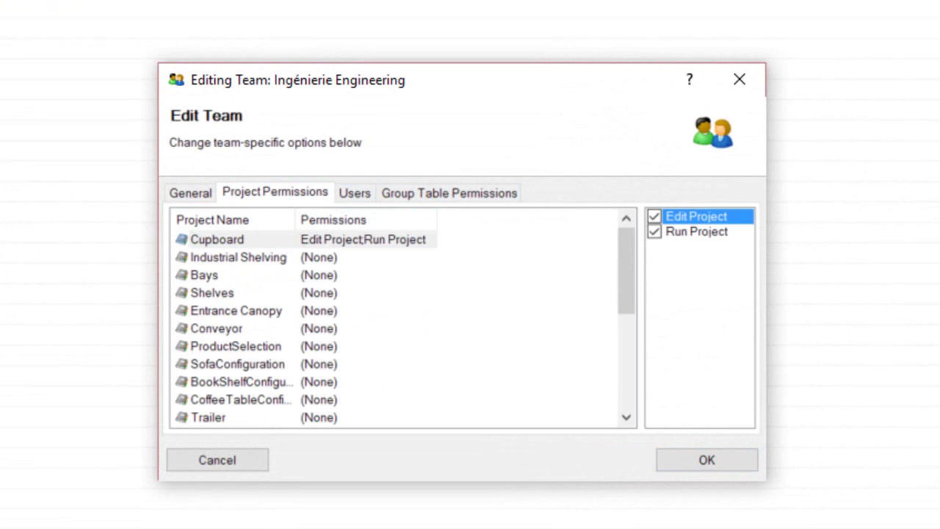
pyautogui.click(373, 258)
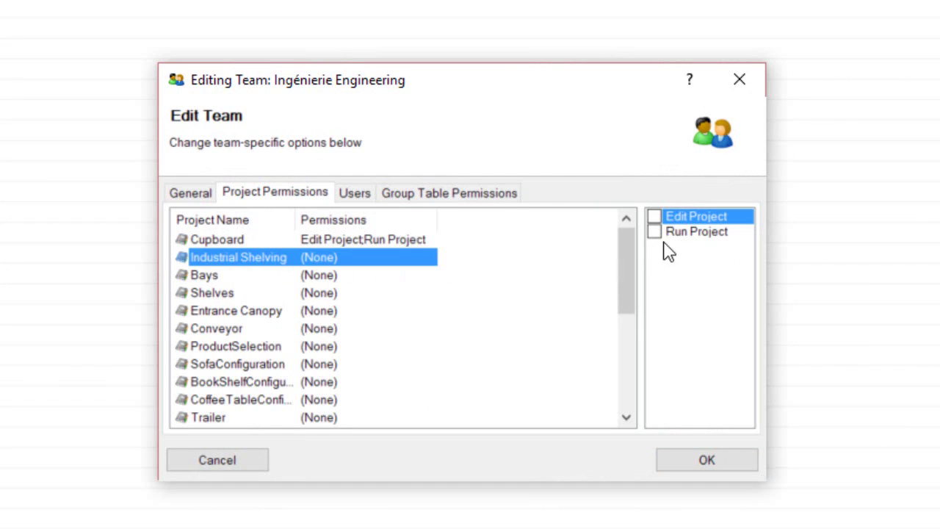
pyautogui.click(654, 217)
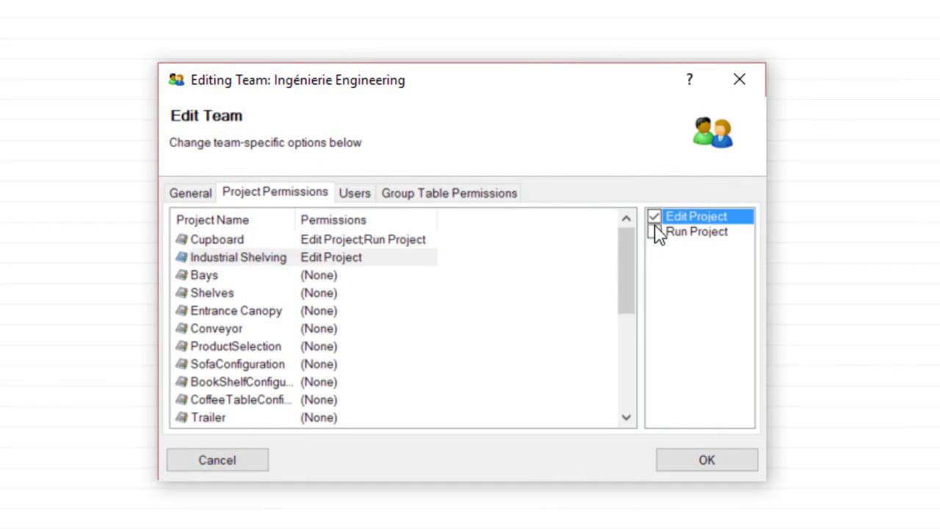
pyautogui.click(654, 232)
pyautogui.click(339, 276)
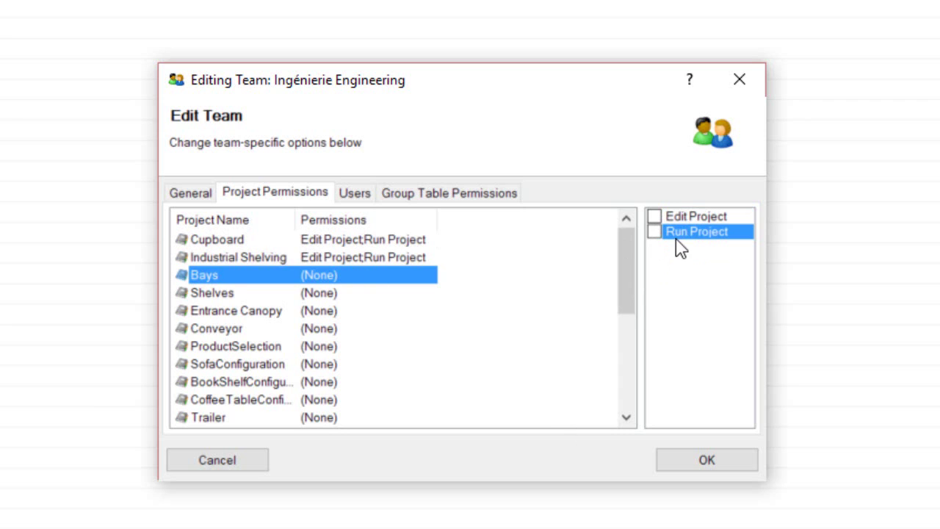
pyautogui.click(654, 232)
pyautogui.click(654, 216)
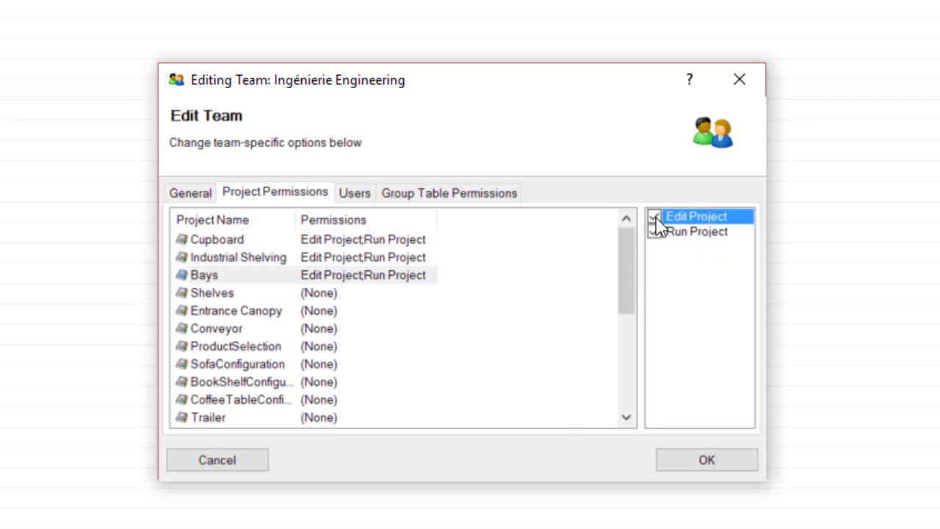
pyautogui.scroll(-4, 480, 336)
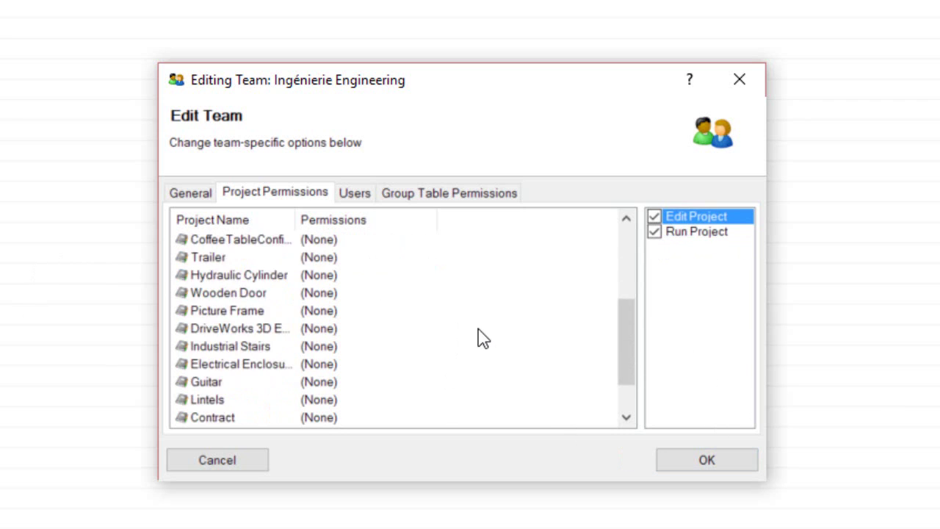
pyautogui.scroll(4, 482, 344)
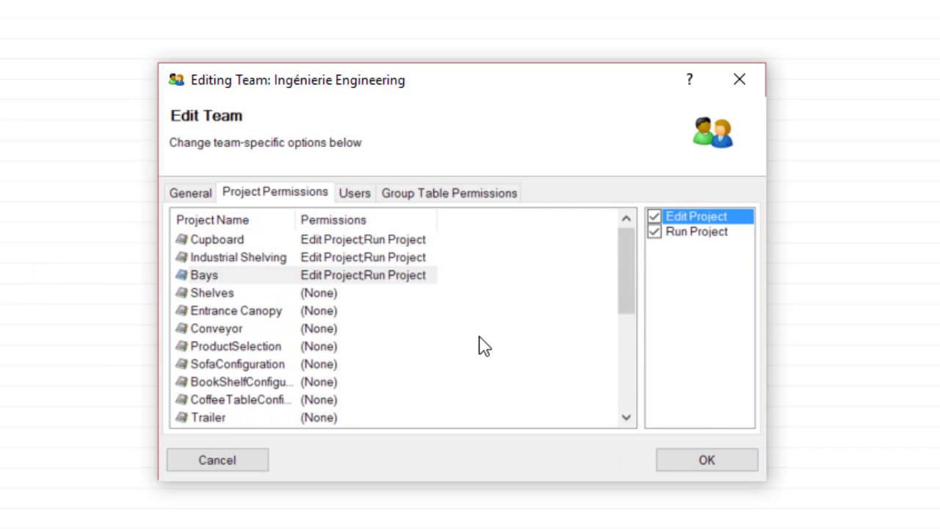
# Add the Admin user to the Ingénierie Engineering team and give the team Edit permission on the Customers and Countries group tables
pyautogui.click(355, 192)
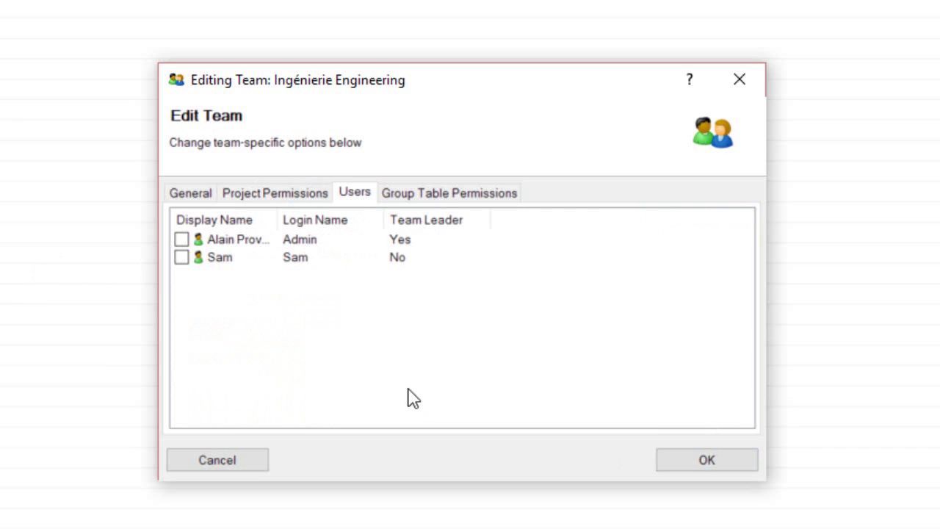
pyautogui.click(182, 240)
pyautogui.click(449, 193)
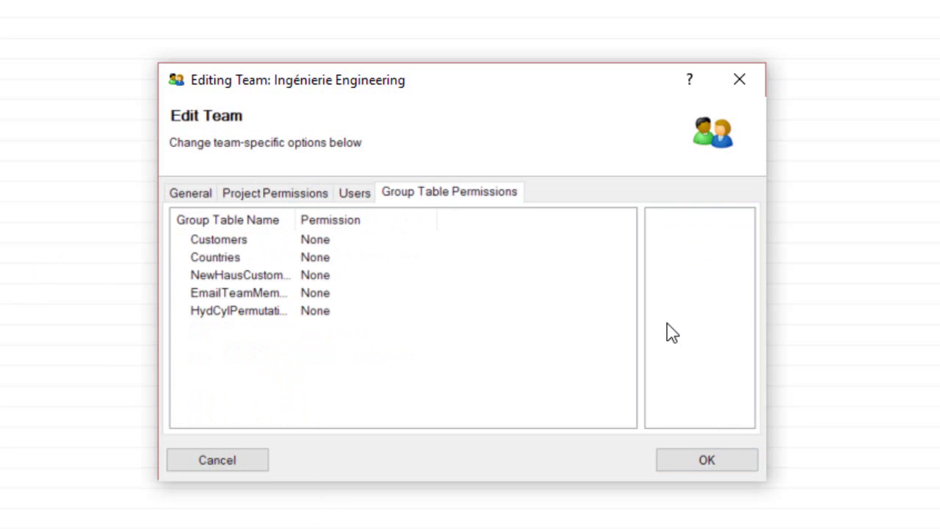
pyautogui.click(301, 240)
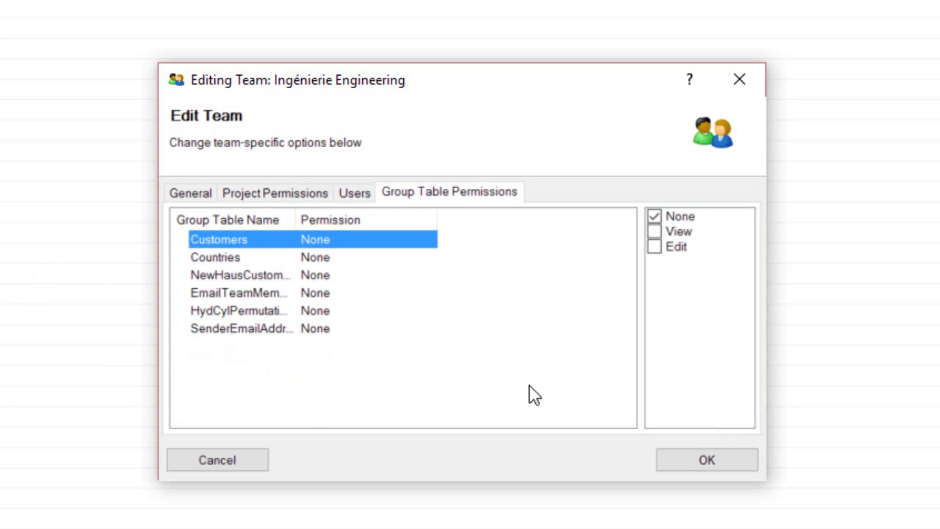
pyautogui.click(654, 232)
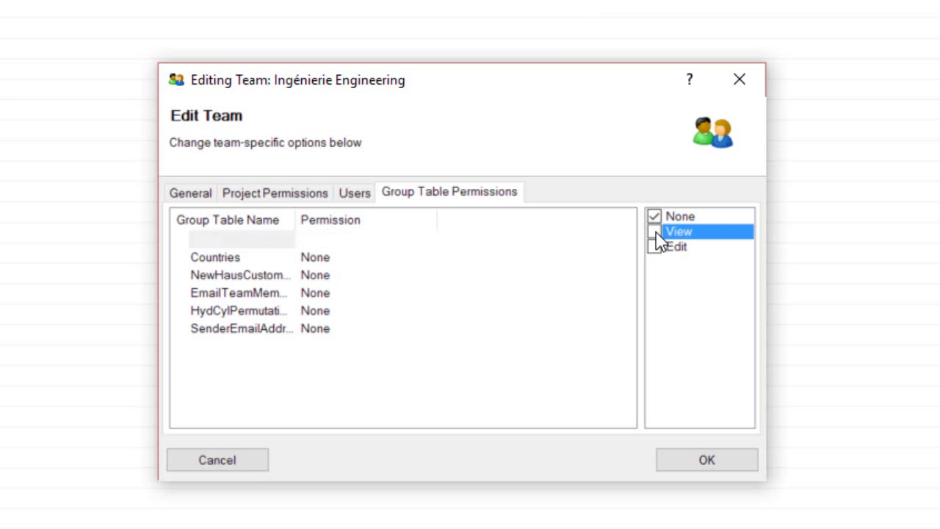
pyautogui.click(284, 258)
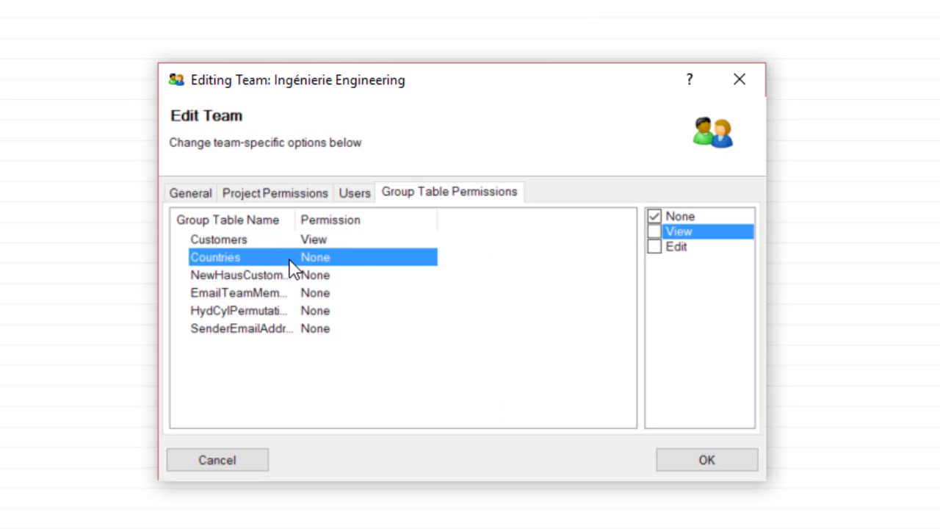
pyautogui.click(654, 247)
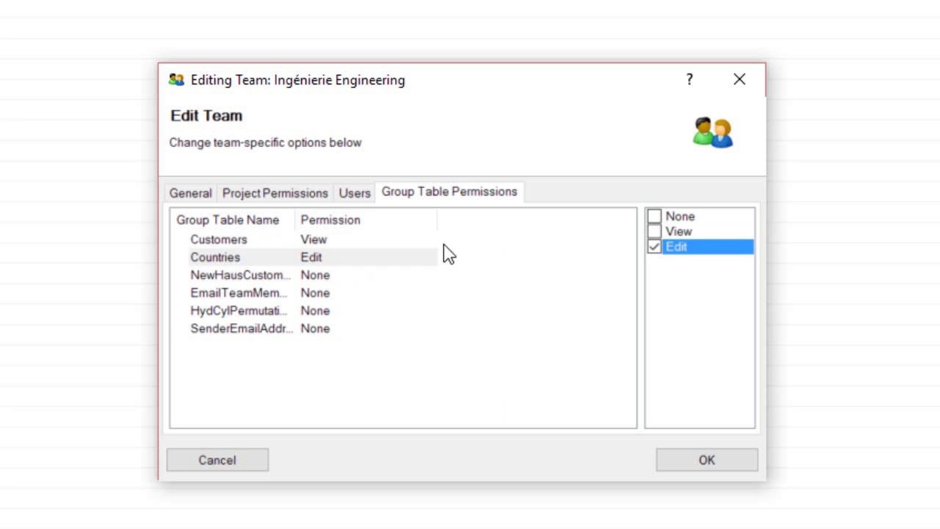
pyautogui.click(321, 242)
pyautogui.click(654, 247)
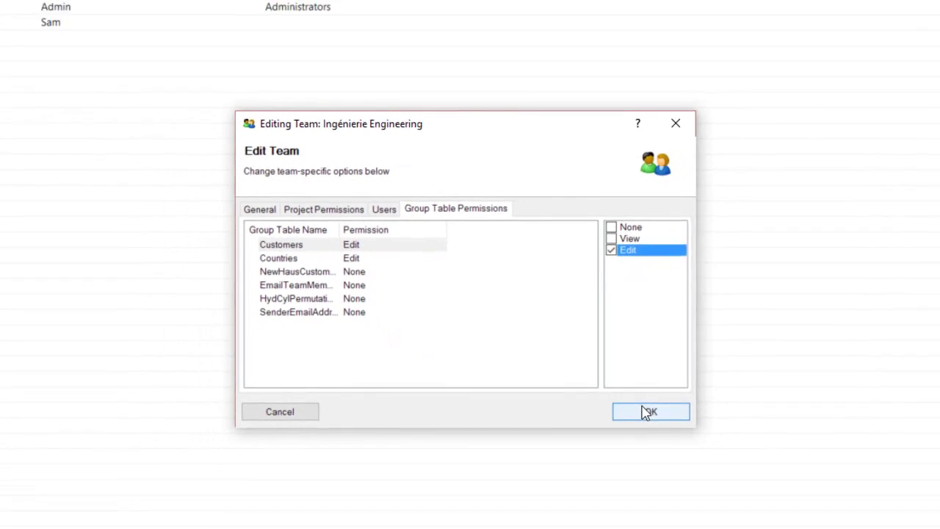
pyautogui.click(646, 412)
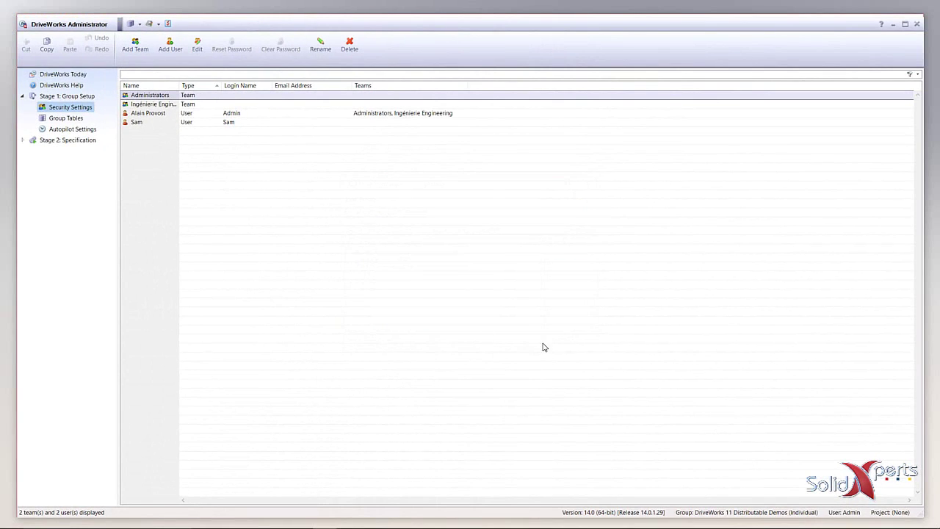
# Add a team named Ventes externe Outside Sales and disallow its members from capturing models
pyautogui.click(135, 45)
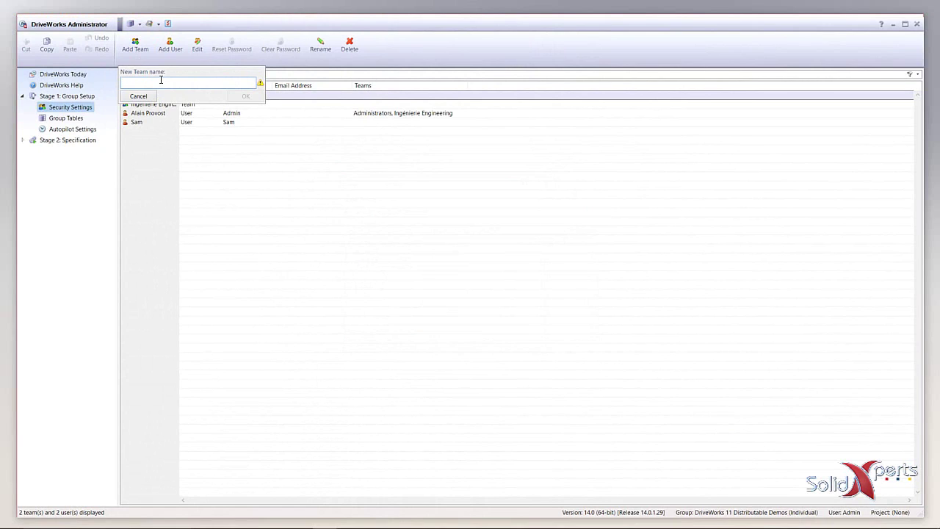
pyautogui.write('Ventes externe Outside Sales')
pyautogui.click(242, 95)
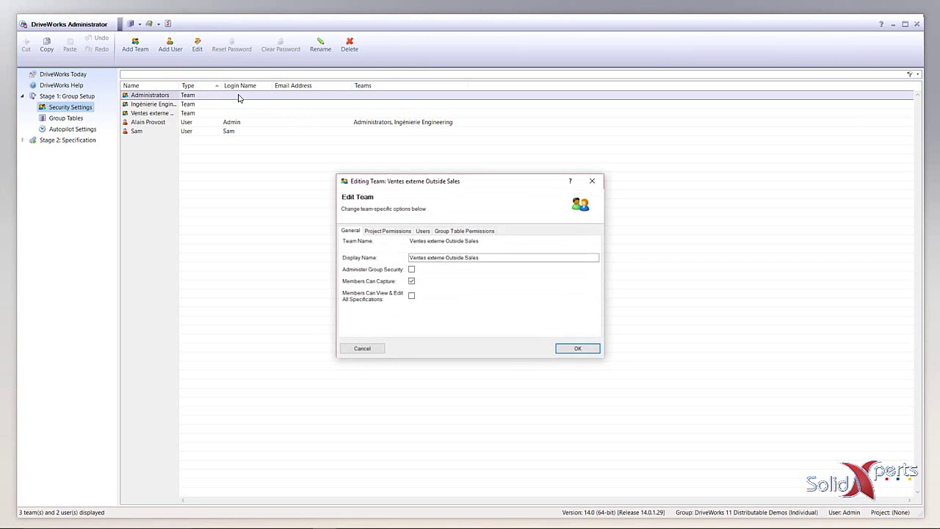
pyautogui.click(412, 296)
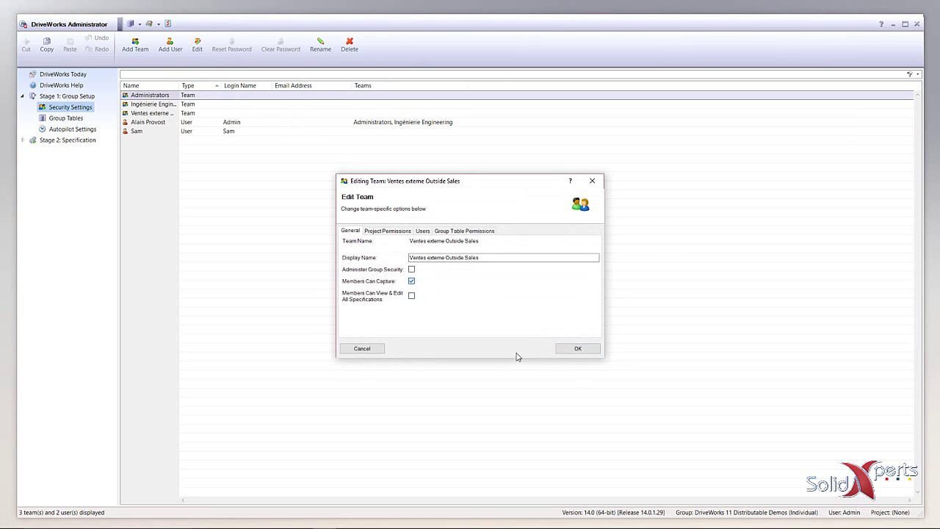
pyautogui.click(411, 281)
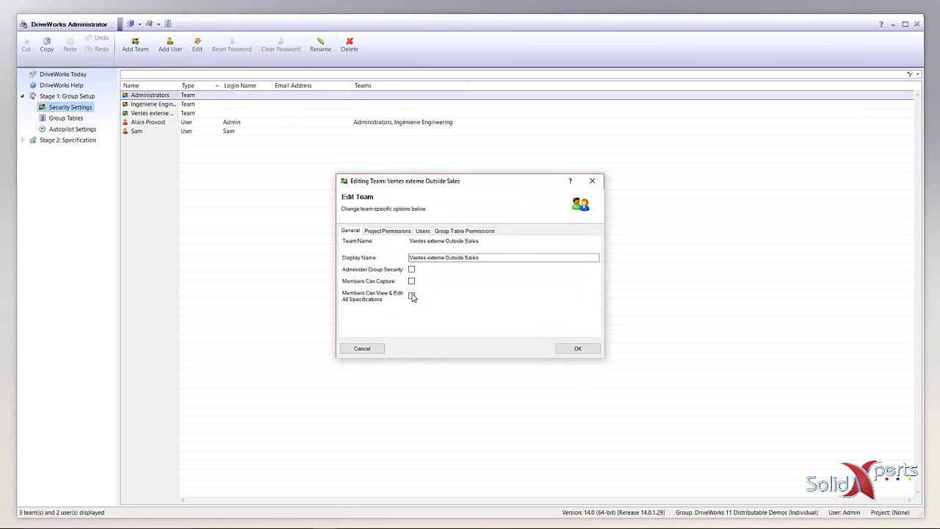
# Grant the Ventes externe Outside Sales team only the Run Project permission for the Cupboard, Industrial Shelving and Bays projects
pyautogui.click(387, 231)
pyautogui.click(408, 251)
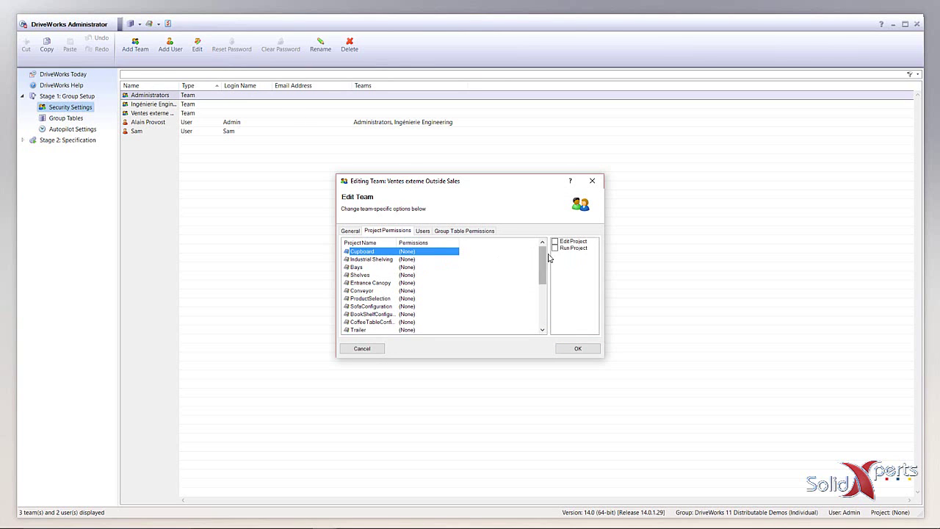
pyautogui.click(555, 248)
pyautogui.click(406, 259)
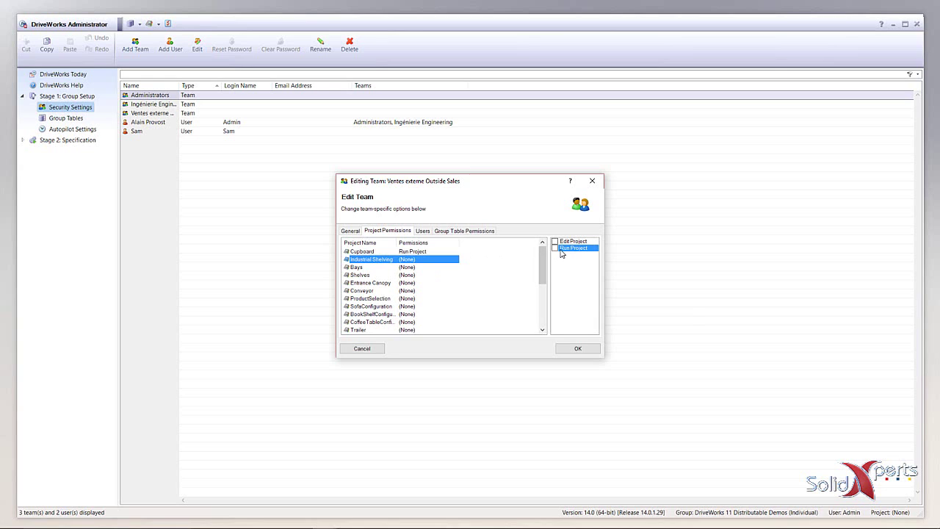
pyautogui.click(554, 248)
pyautogui.click(413, 267)
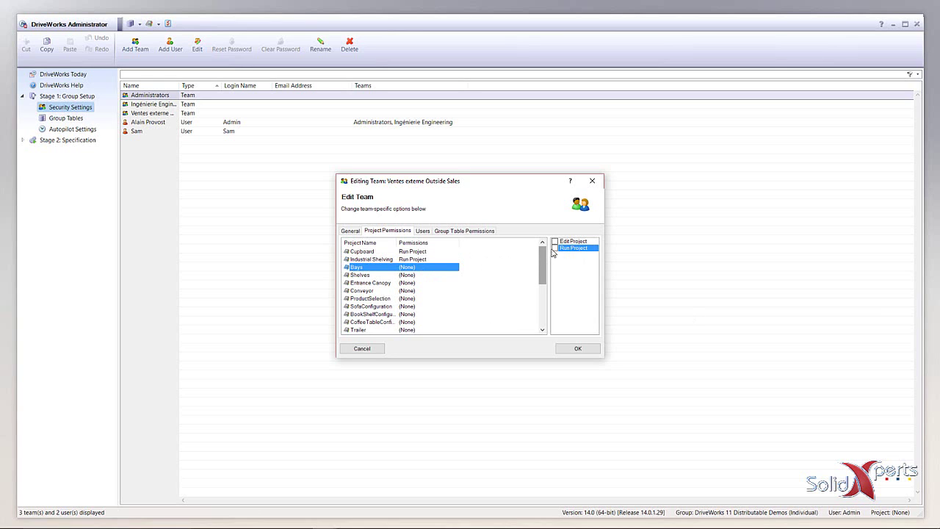
pyautogui.click(554, 248)
# Add the non-administrator user to the Ventes externe Outside Sales team and give it View permission on the Customers, Countries and NewHausCustom... group tables
pyautogui.click(423, 232)
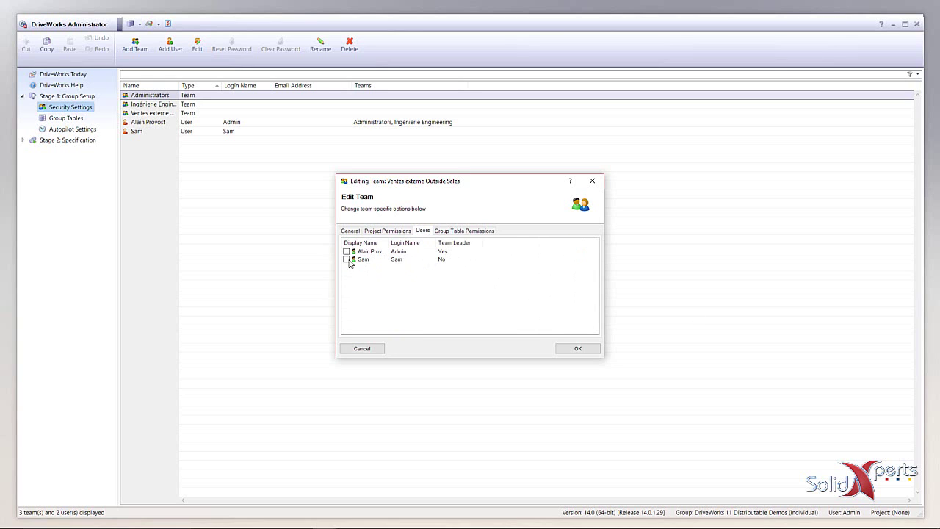
pyautogui.click(464, 230)
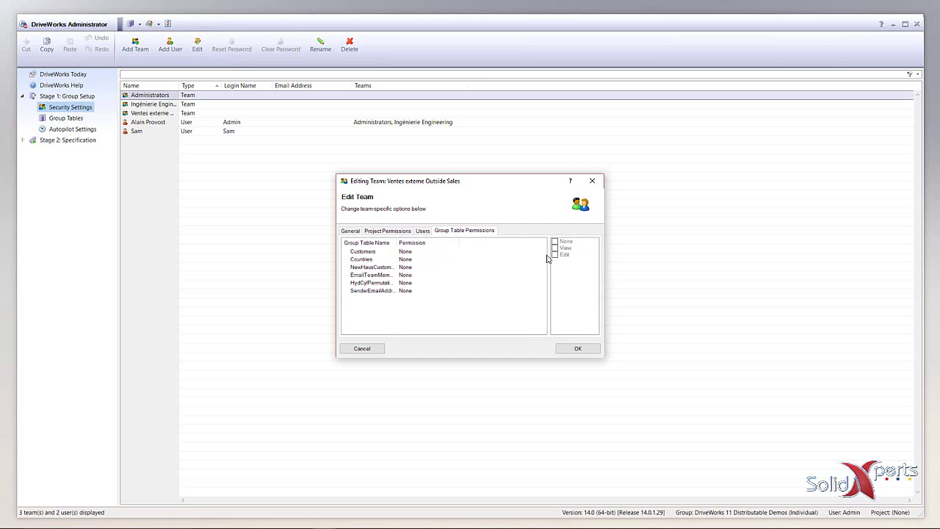
pyautogui.click(412, 253)
pyautogui.click(555, 248)
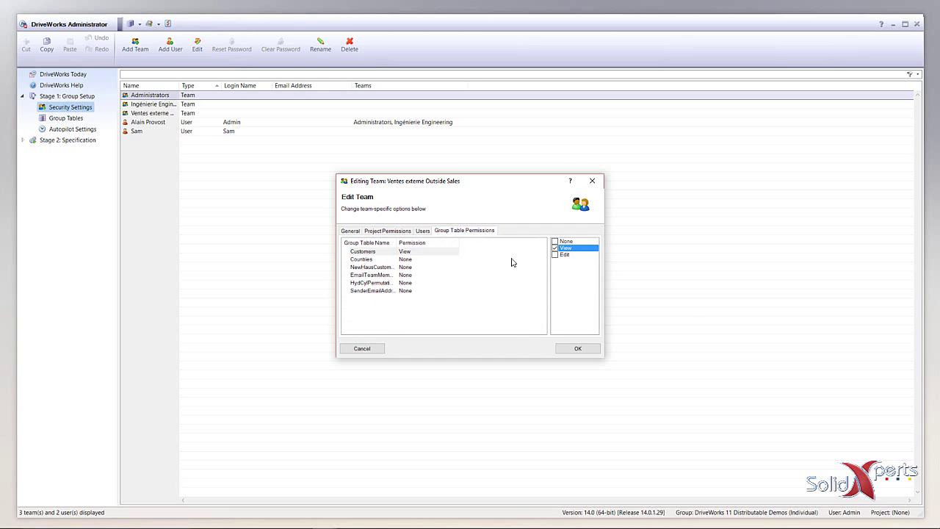
pyautogui.click(433, 260)
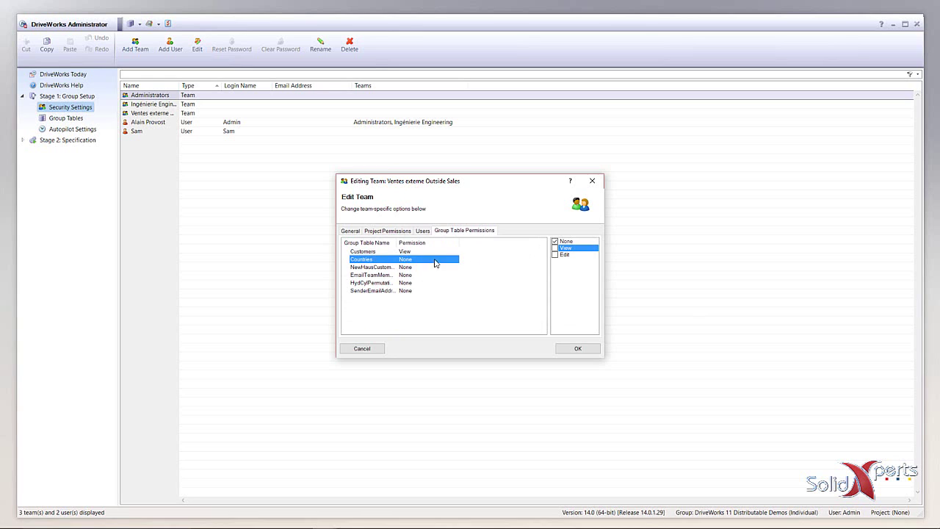
pyautogui.click(555, 248)
pyautogui.click(405, 268)
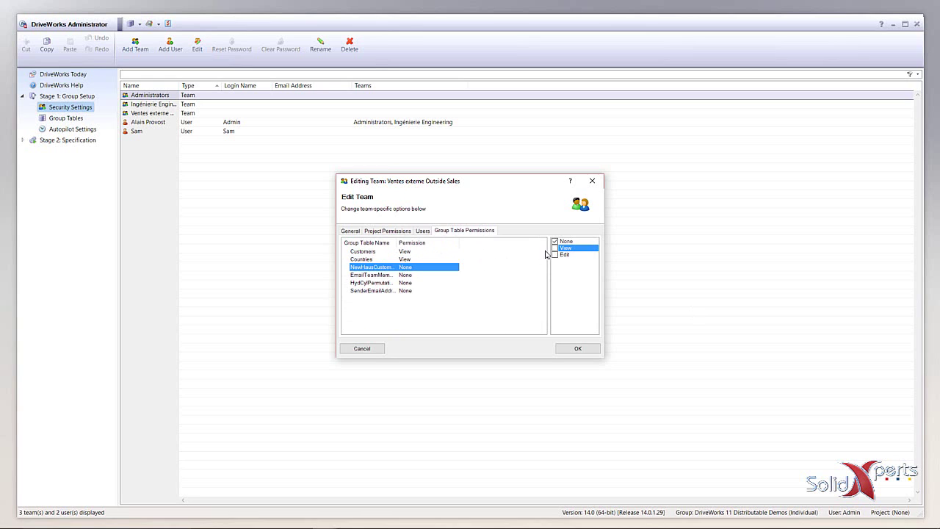
pyautogui.click(555, 248)
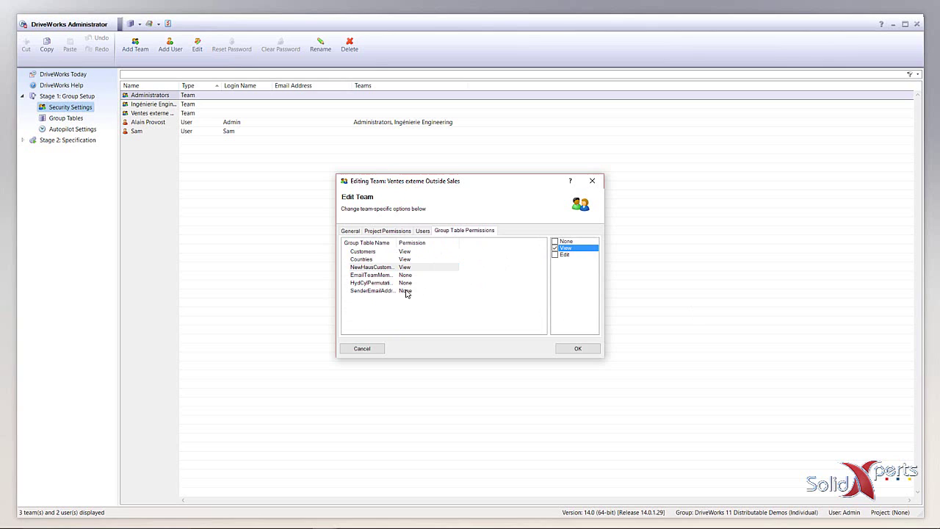
pyautogui.click(407, 292)
pyautogui.click(562, 254)
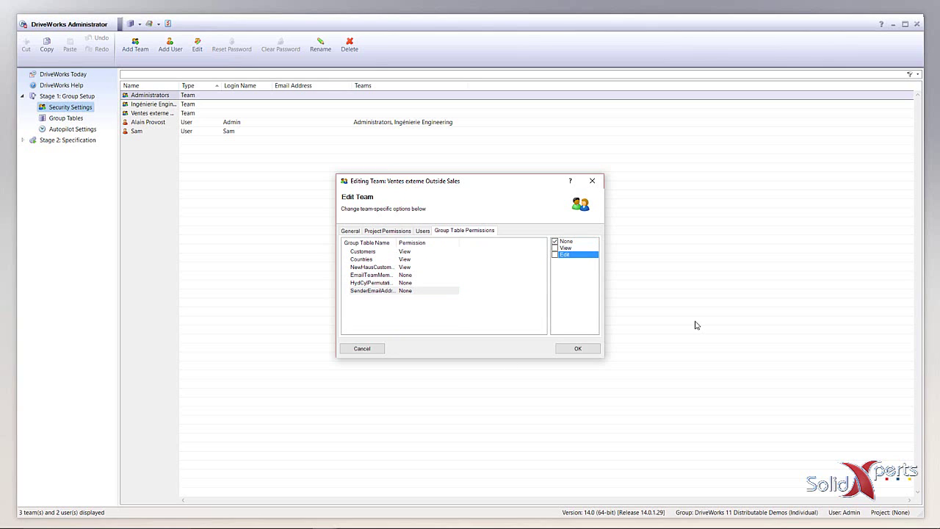
pyautogui.click(580, 347)
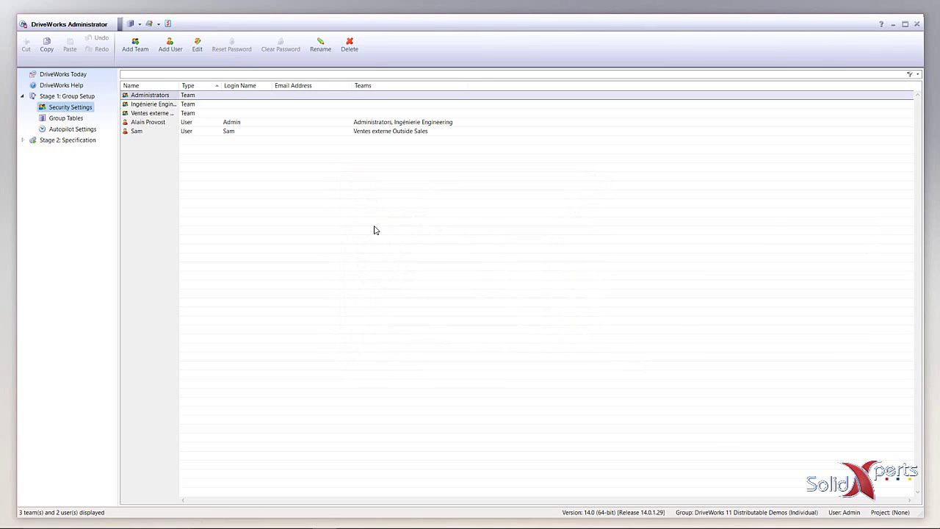
# Add a new user under the salesperson's first name and assign the user to the Ventes externe Outside Sales team
pyautogui.click(171, 46)
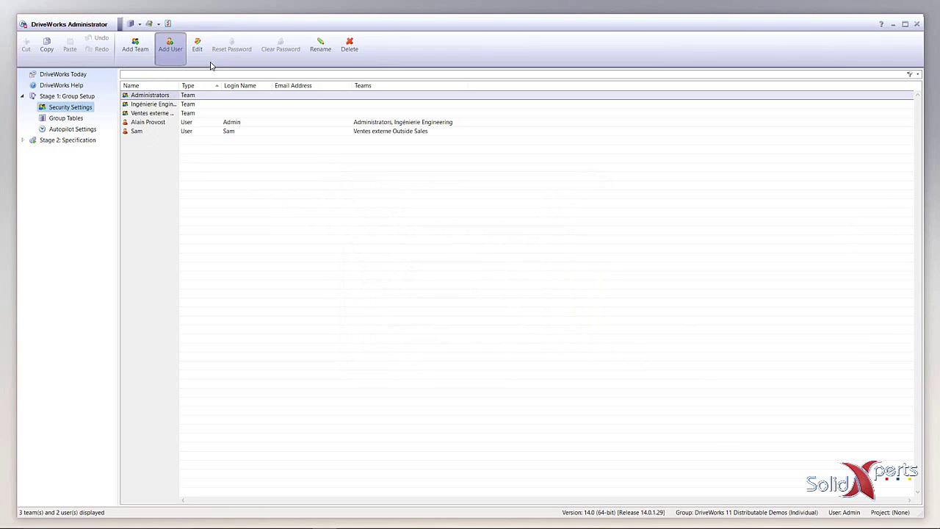
pyautogui.write('Pierre')
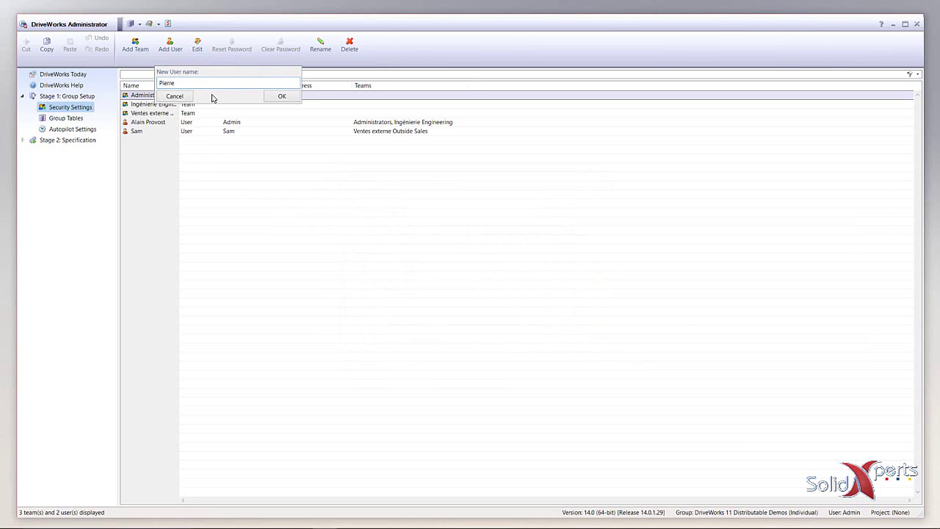
pyautogui.click(289, 98)
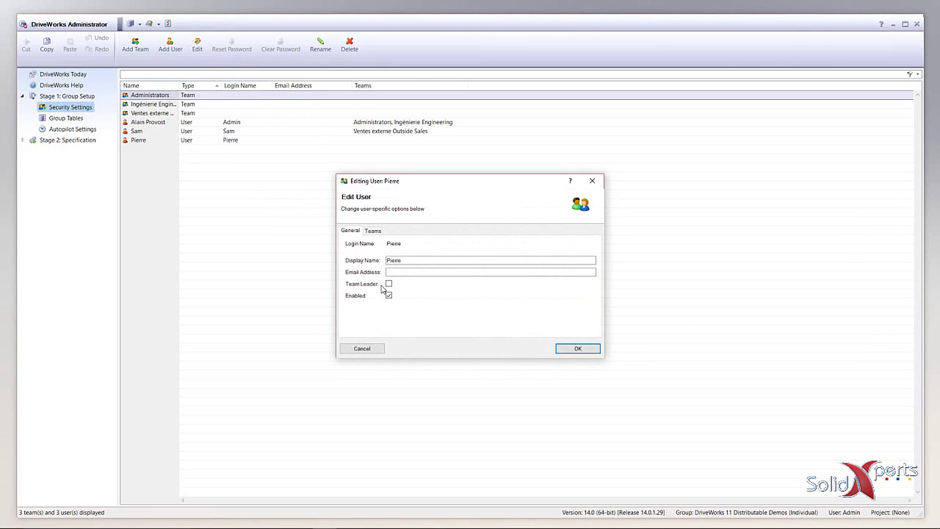
pyautogui.click(372, 231)
pyautogui.click(348, 270)
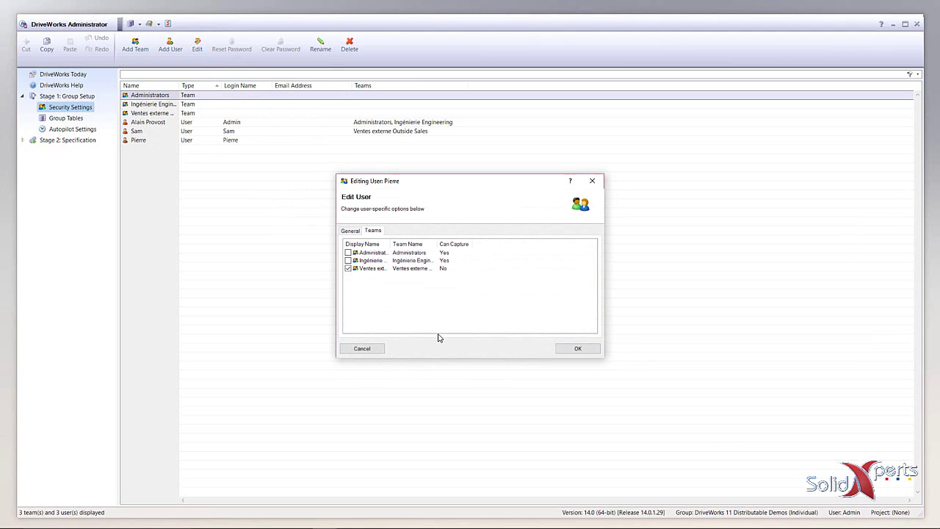
pyautogui.click(578, 348)
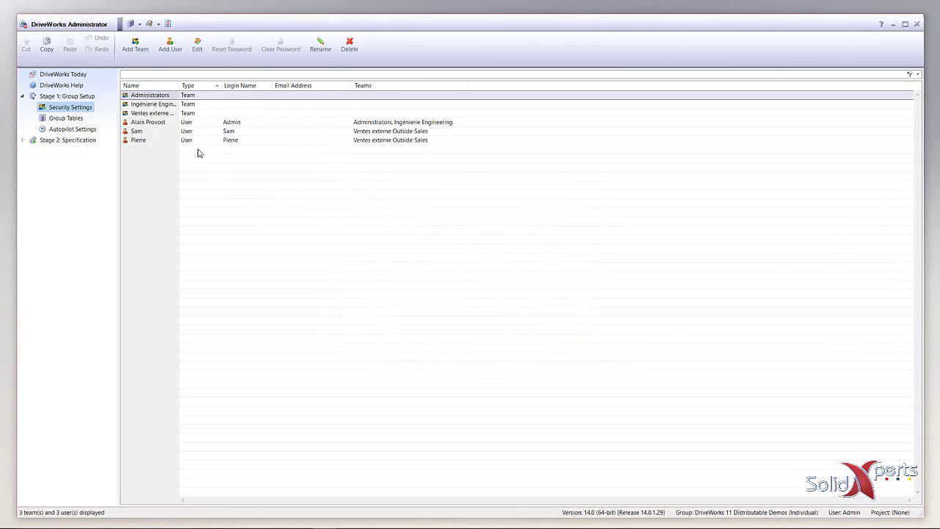
# Add a team named Ventes Interne Inside Sales and disallow its members from capturing models
pyautogui.click(135, 44)
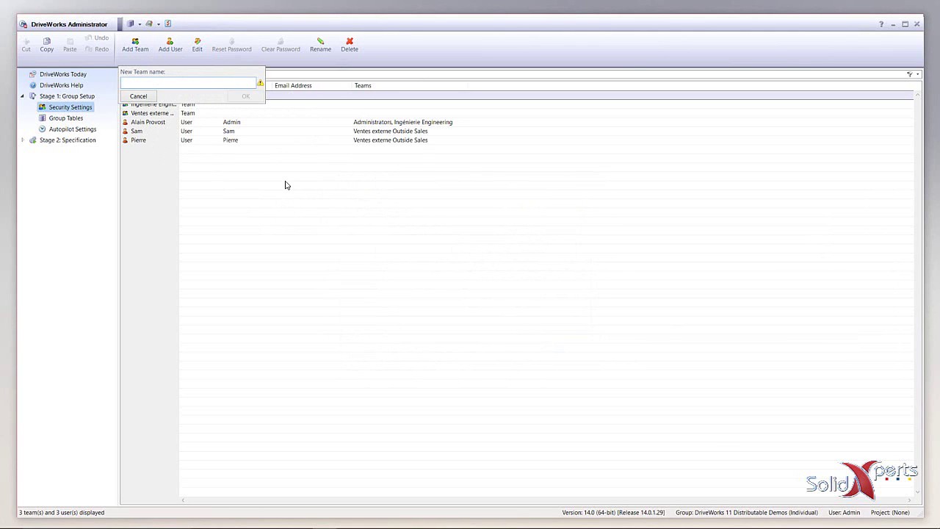
pyautogui.write('Ventes Interne Inside Sales')
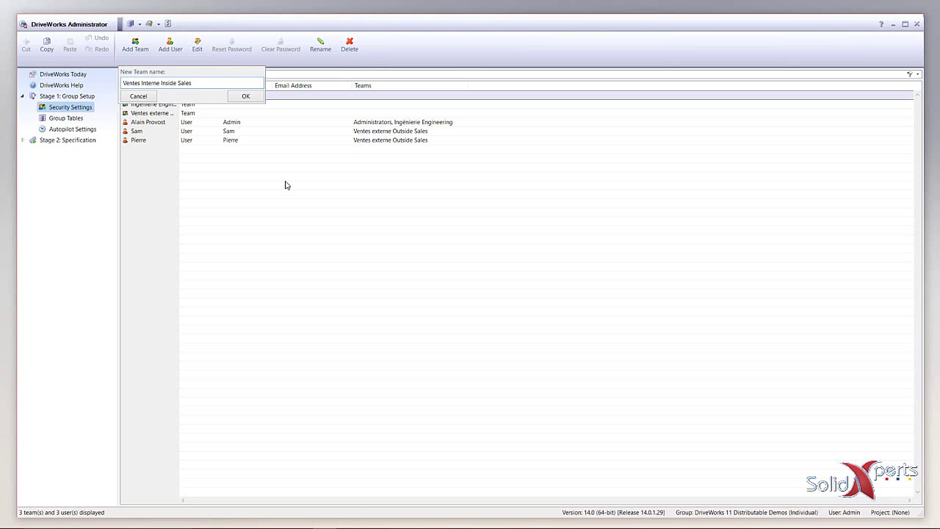
pyautogui.click(240, 95)
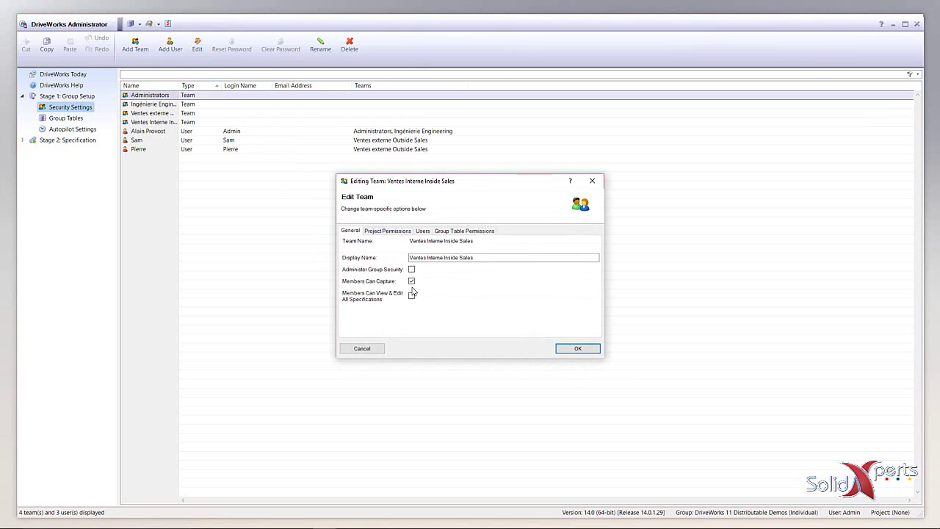
# Grant the Ventes Interne Inside Sales team only the Run Project permission for the Cupboard and Industrial Shelving projects
pyautogui.click(385, 231)
pyautogui.click(415, 253)
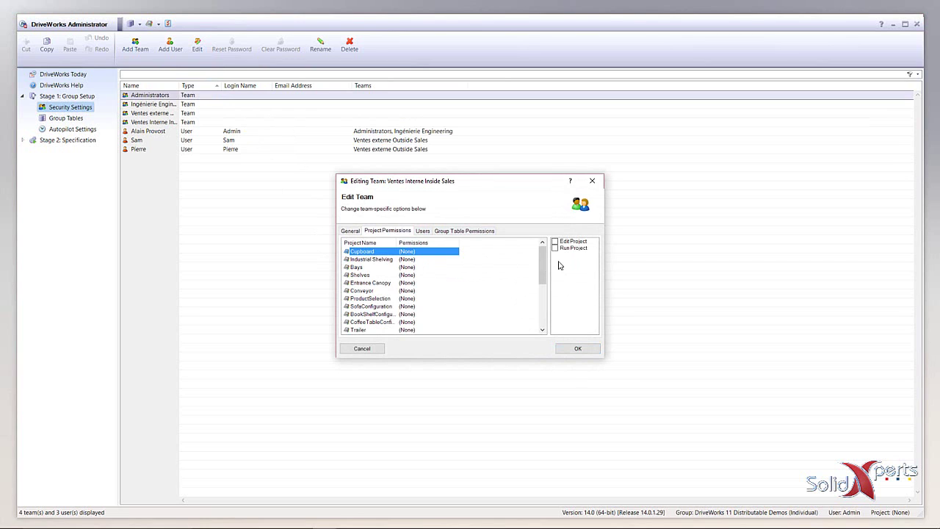
pyautogui.click(558, 248)
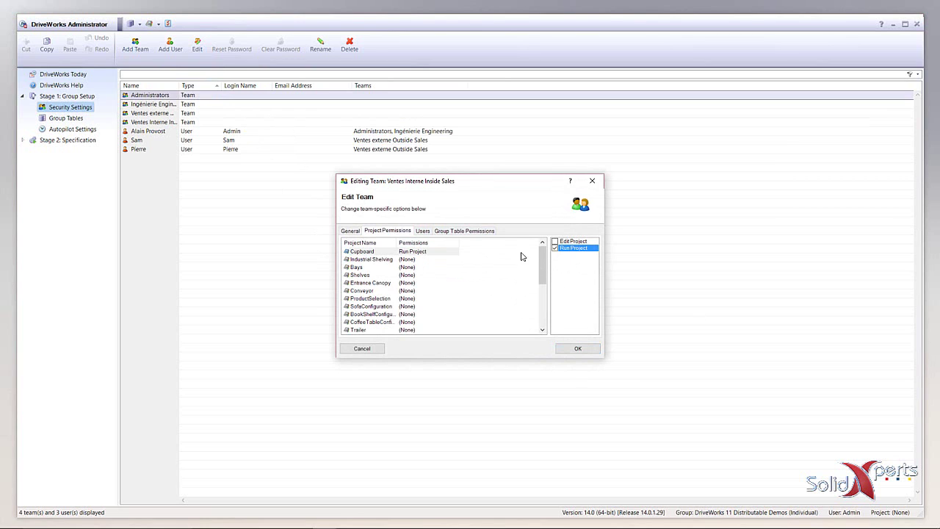
pyautogui.click(411, 259)
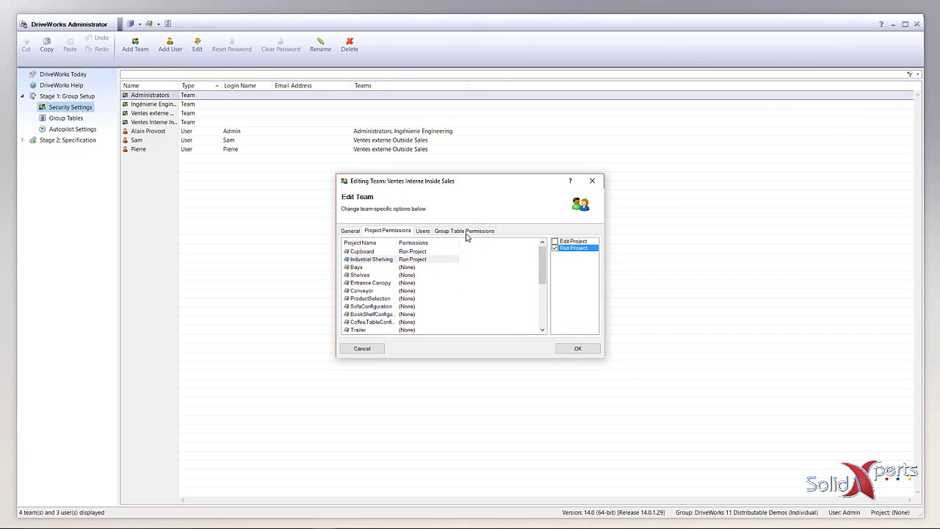
# Give the Ventes Interne Inside Sales team View permission on the Customers and Countries group tables and Edit permission on SenderEmailAddr...
pyautogui.click(466, 232)
pyautogui.click(404, 252)
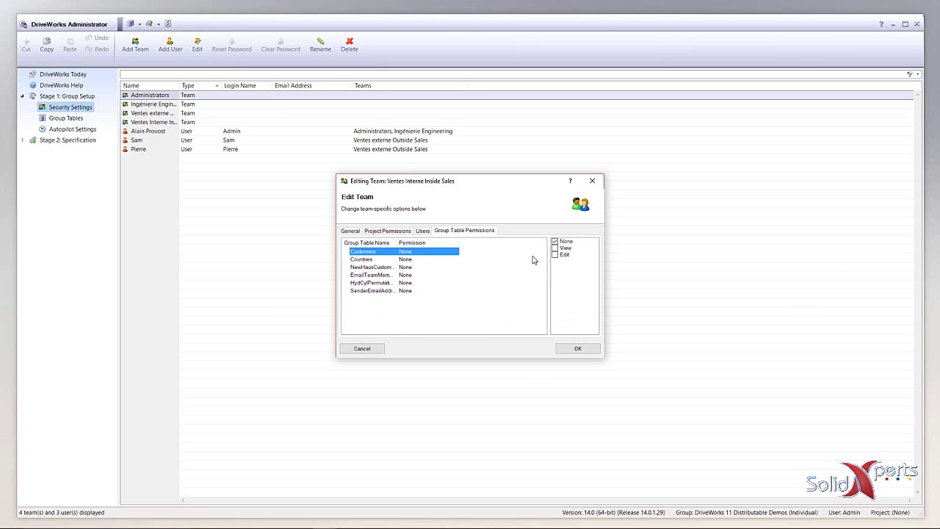
pyautogui.click(556, 248)
pyautogui.click(411, 260)
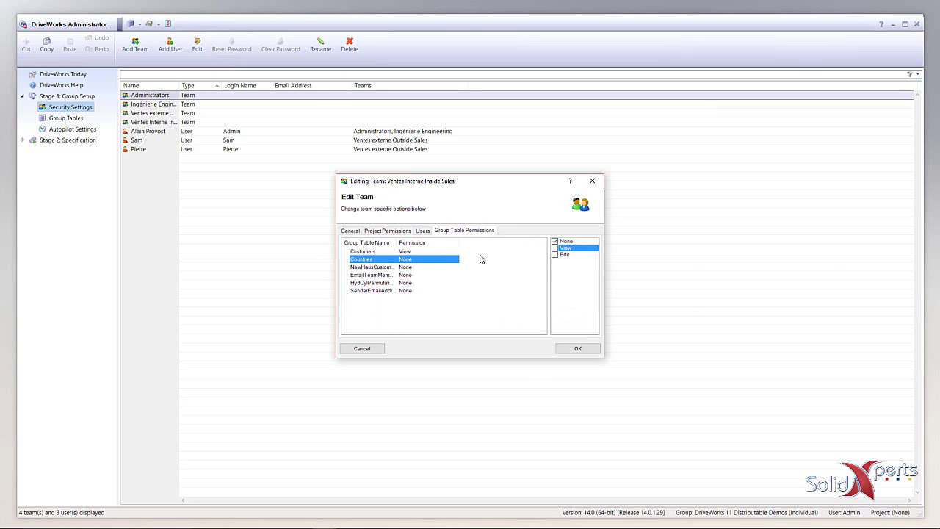
pyautogui.click(558, 249)
pyautogui.click(406, 291)
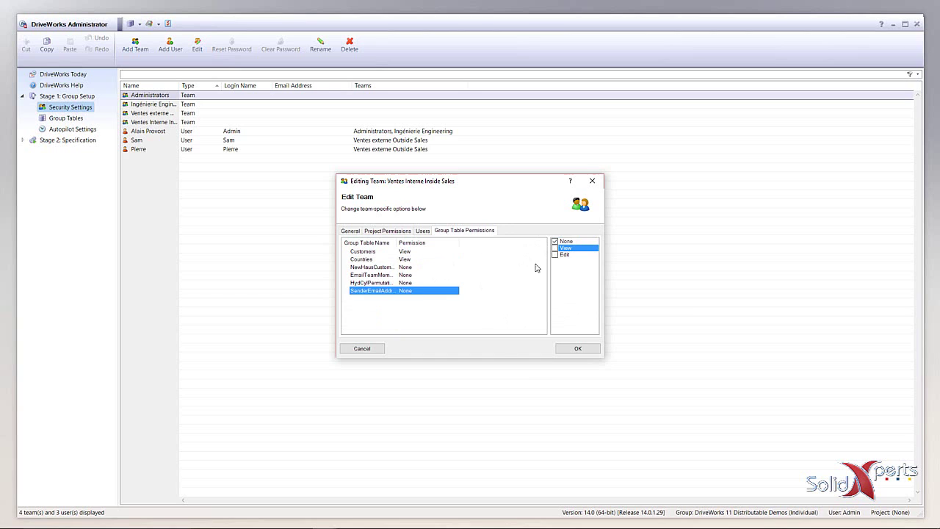
pyautogui.click(555, 255)
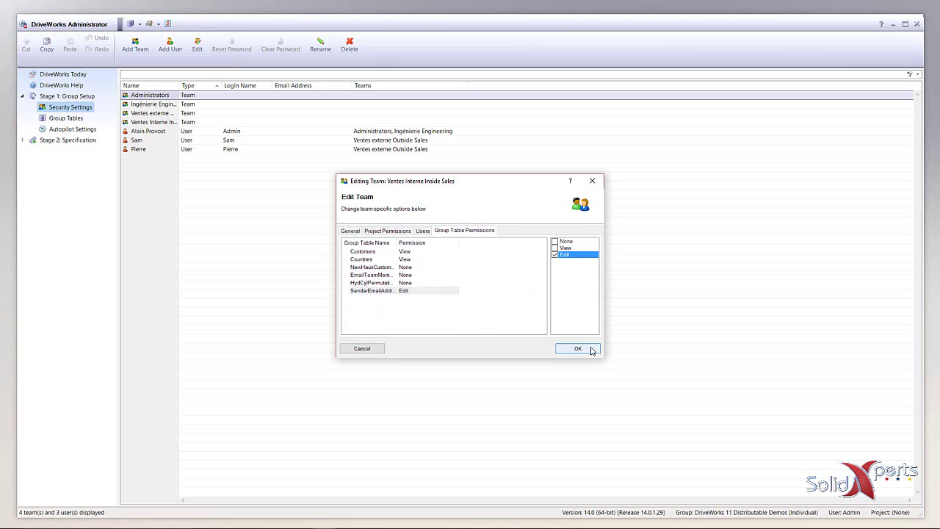
# Add the most recently created user to the Ventes Interne Inside Sales team and save the team
pyautogui.click(423, 230)
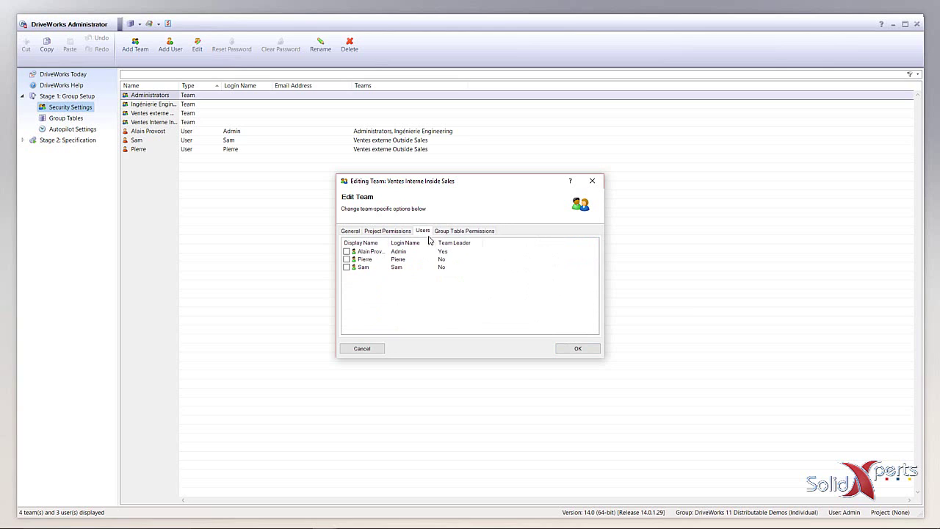
pyautogui.click(346, 259)
pyautogui.click(577, 348)
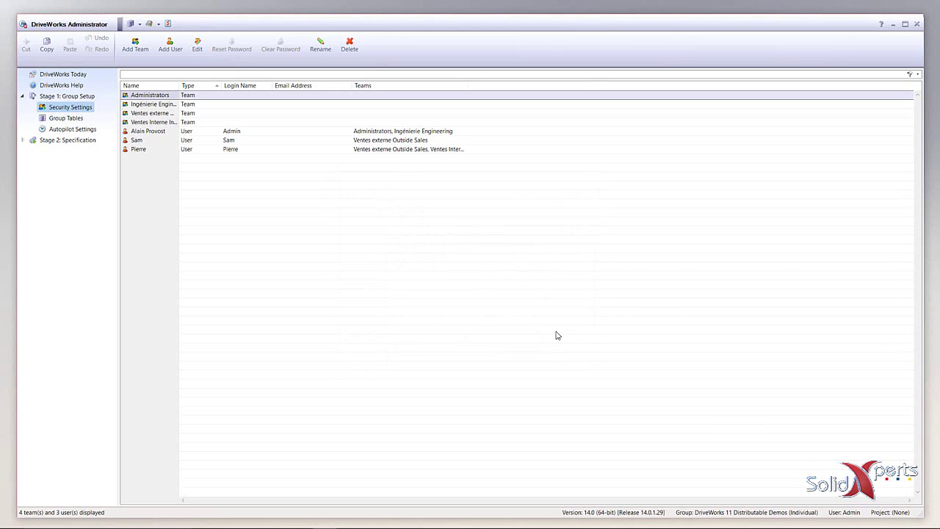
# Add another new user under the person's first name without assigning the user to any team
pyautogui.click(170, 44)
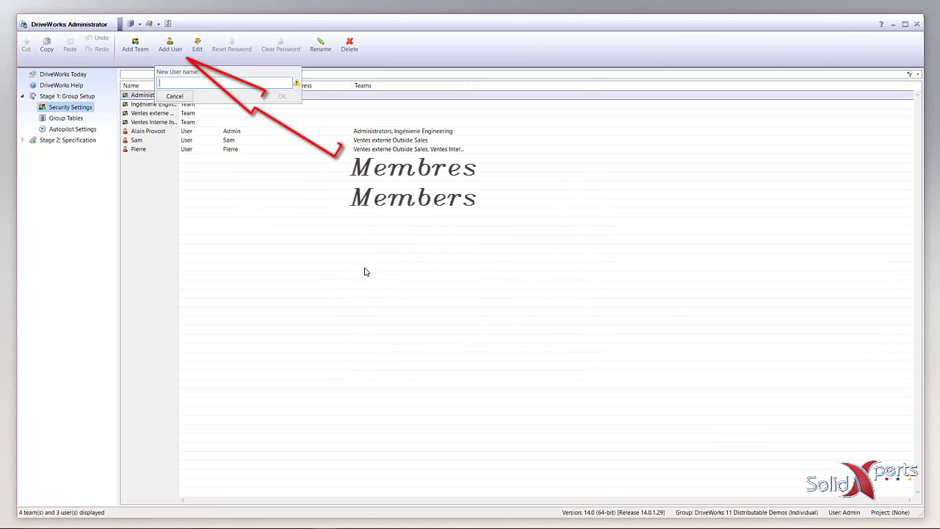
pyautogui.write('Katryne')
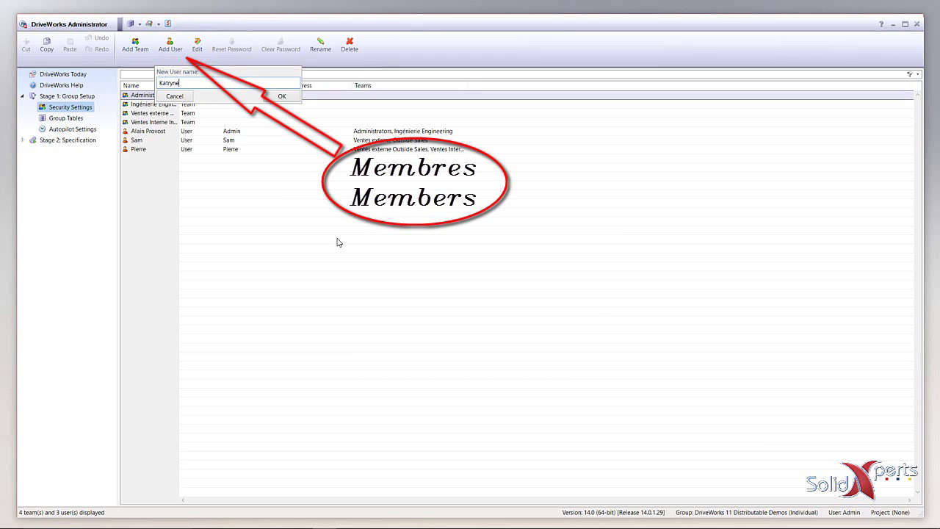
pyautogui.click(282, 96)
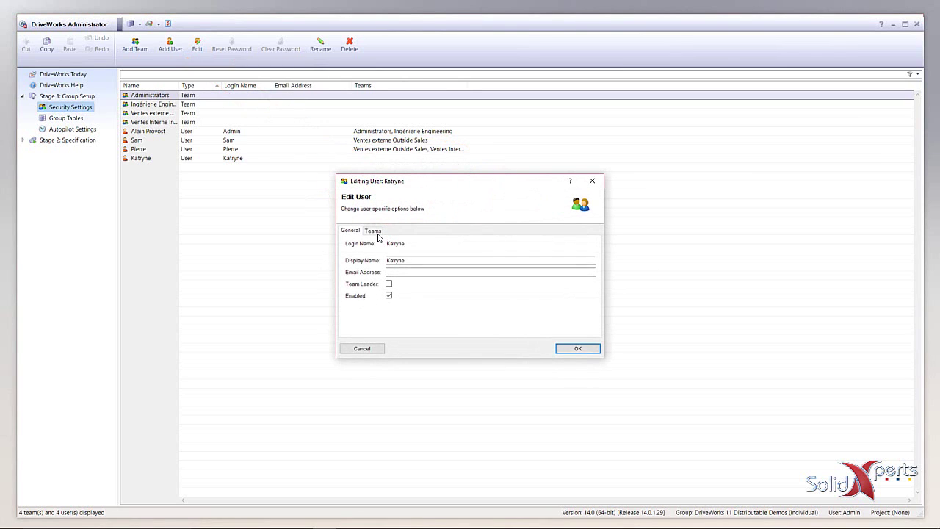
pyautogui.click(373, 231)
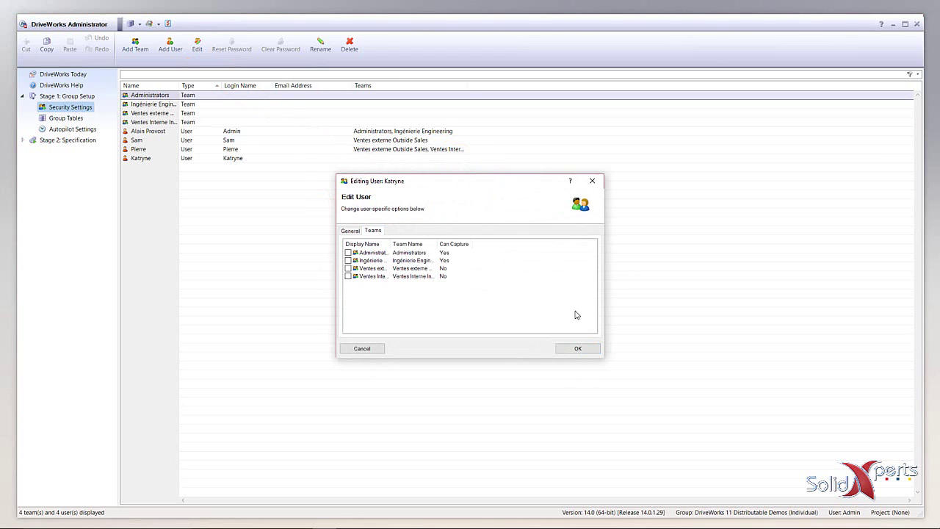
pyautogui.click(578, 348)
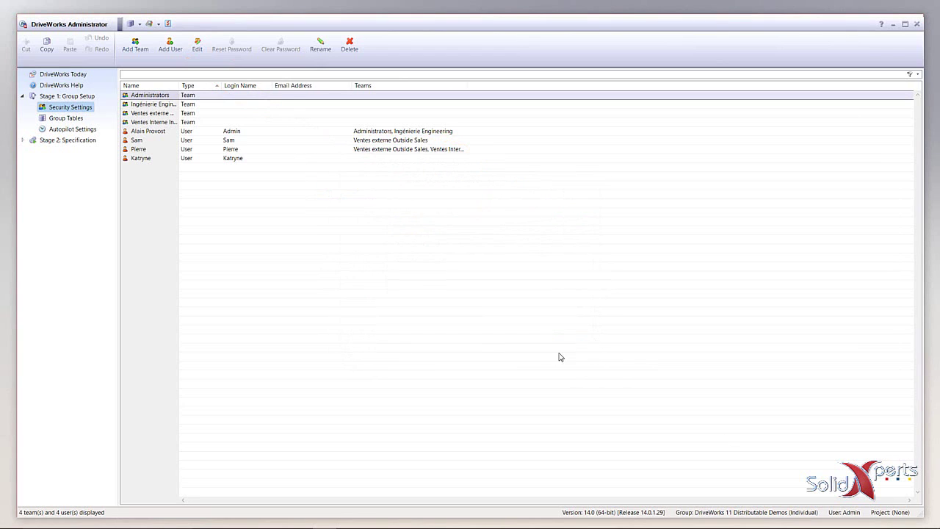
# Add a team named Marketing and set its member options for capturing and for viewing and editing all specifications
pyautogui.click(135, 44)
pyautogui.write('Marketing')
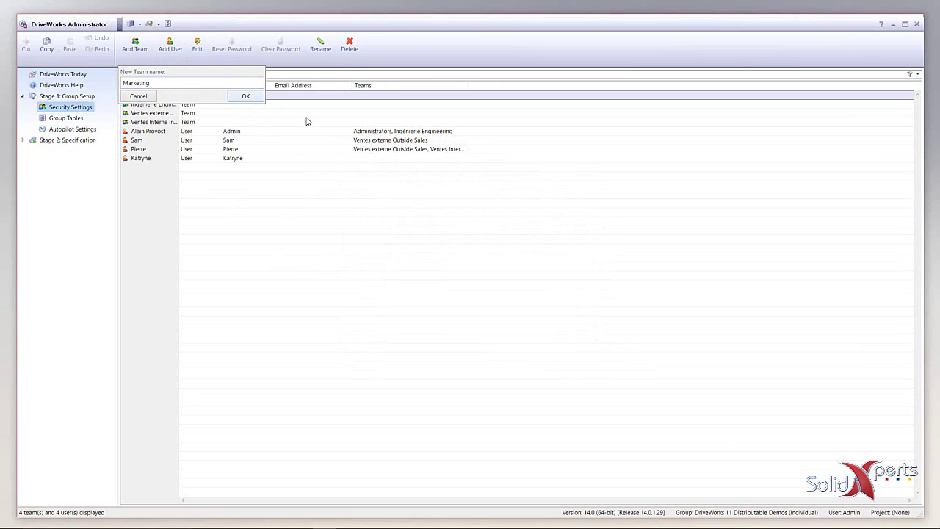
pyautogui.click(245, 96)
pyautogui.click(411, 281)
pyautogui.click(411, 295)
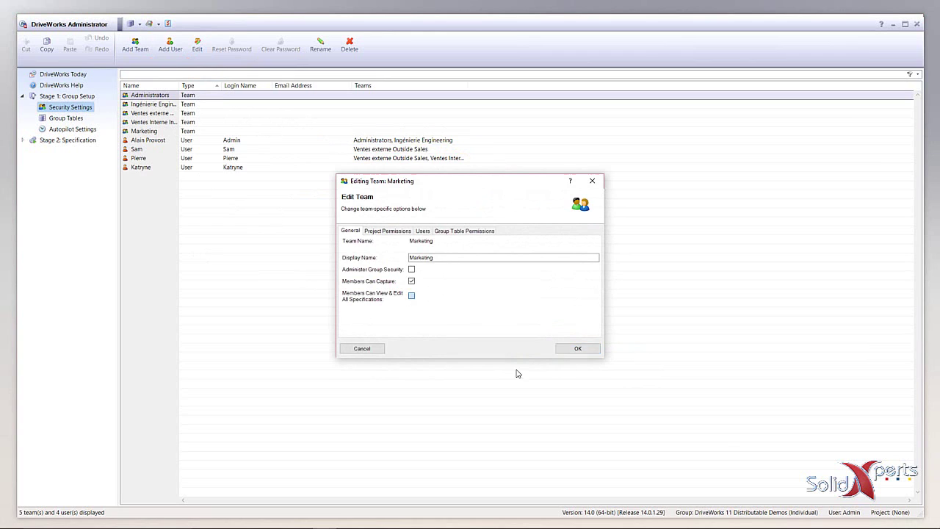
# Grant the Marketing team only the Run Project permission for the Cupboard, Industrial Shelving and Bays projects
pyautogui.click(393, 232)
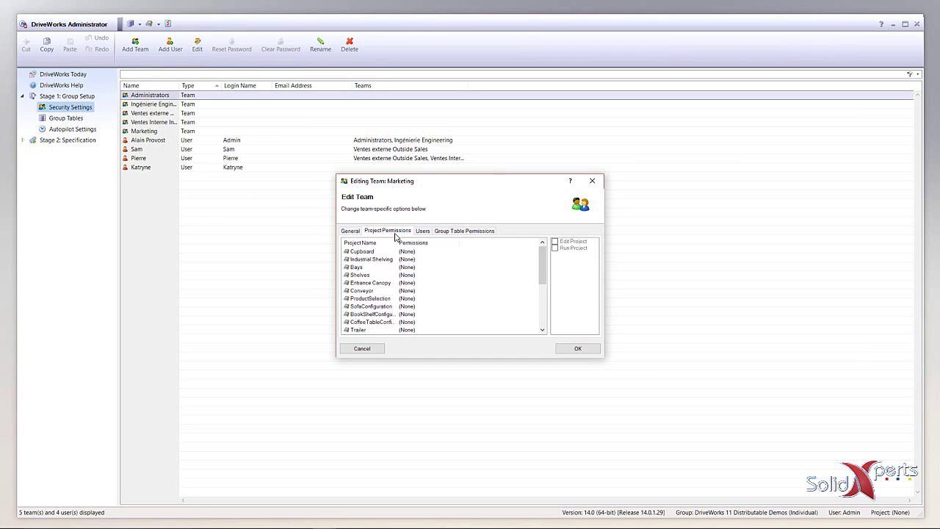
pyautogui.click(400, 253)
pyautogui.click(555, 247)
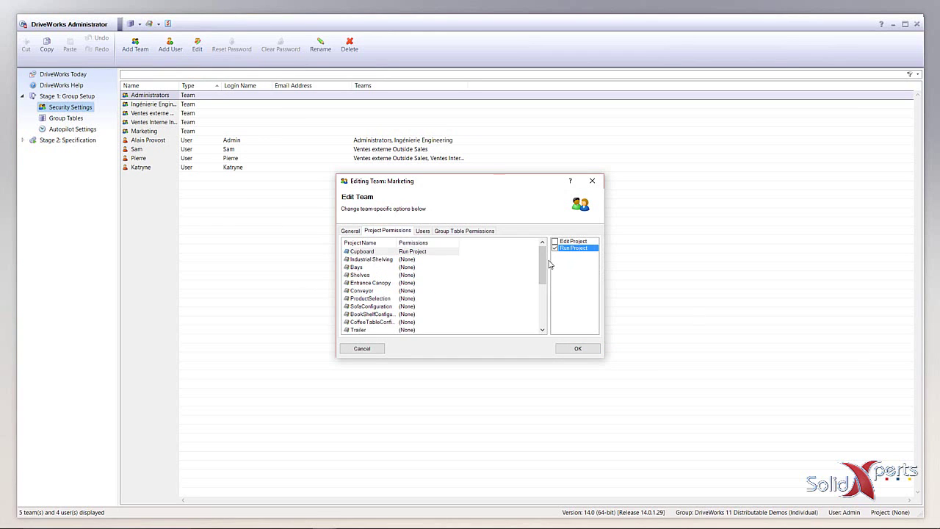
pyautogui.click(403, 259)
pyautogui.click(556, 249)
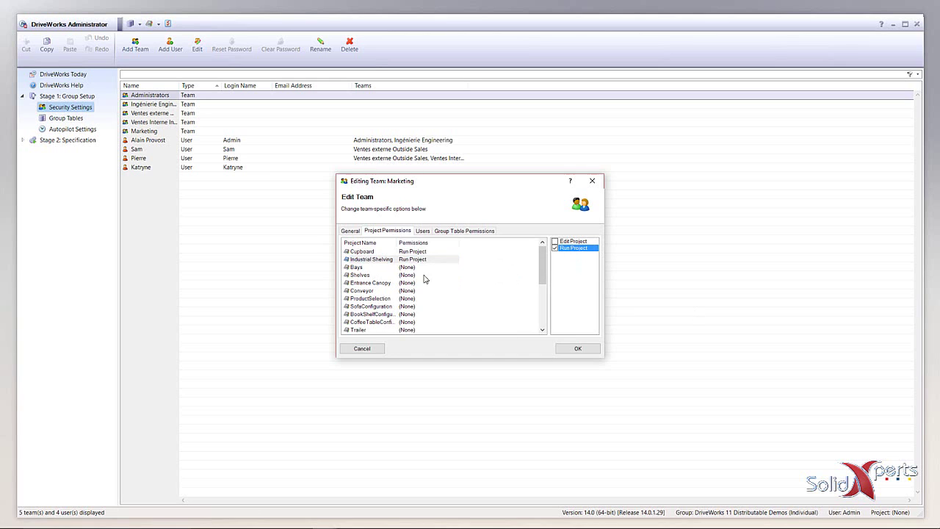
pyautogui.click(412, 267)
pyautogui.click(556, 248)
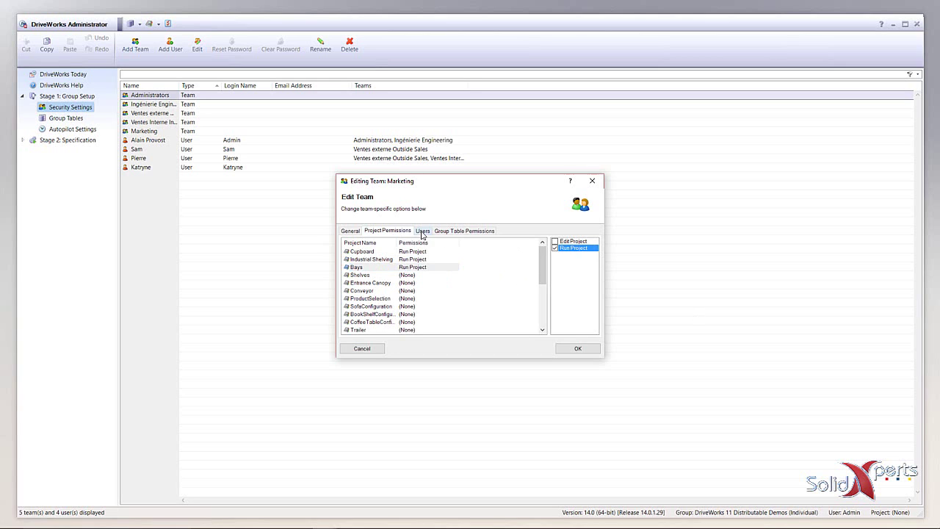
# Add the newest user to the Marketing team, leave all its group table permissions at None and save the team
pyautogui.click(423, 230)
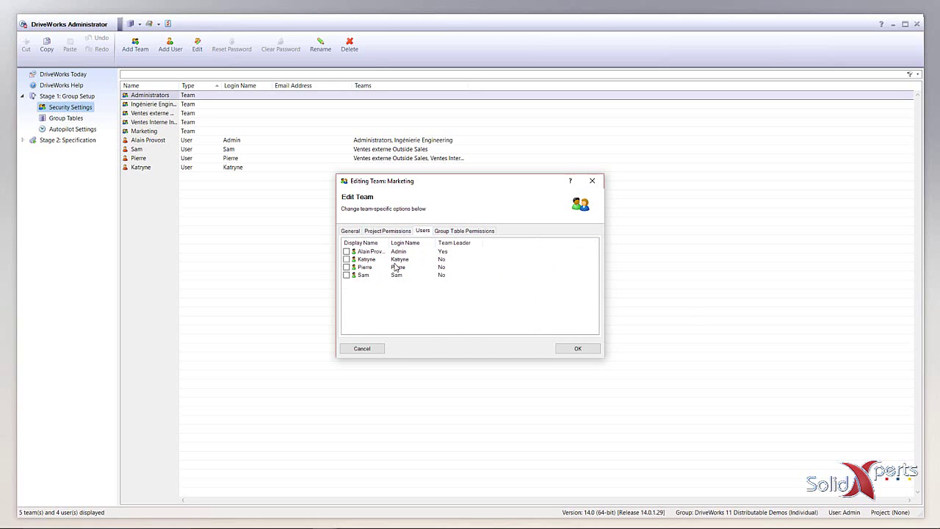
pyautogui.click(458, 231)
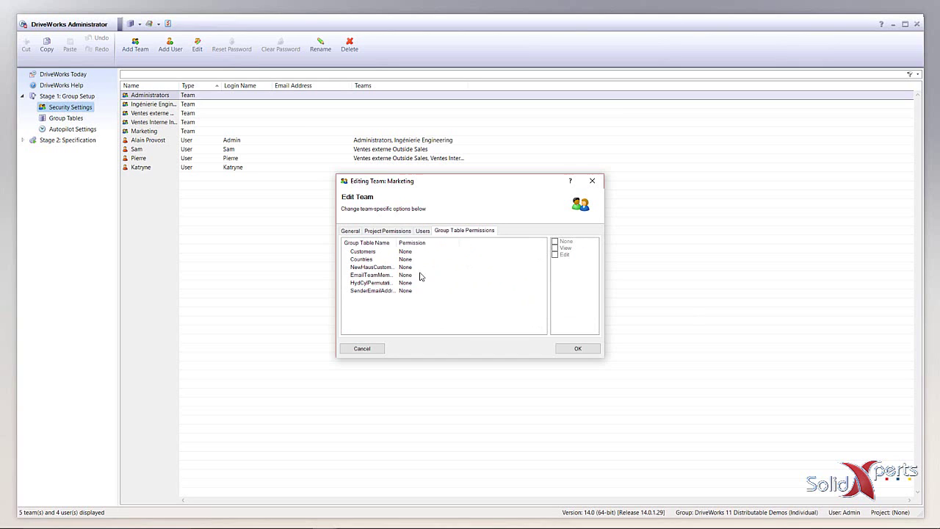
pyautogui.click(579, 349)
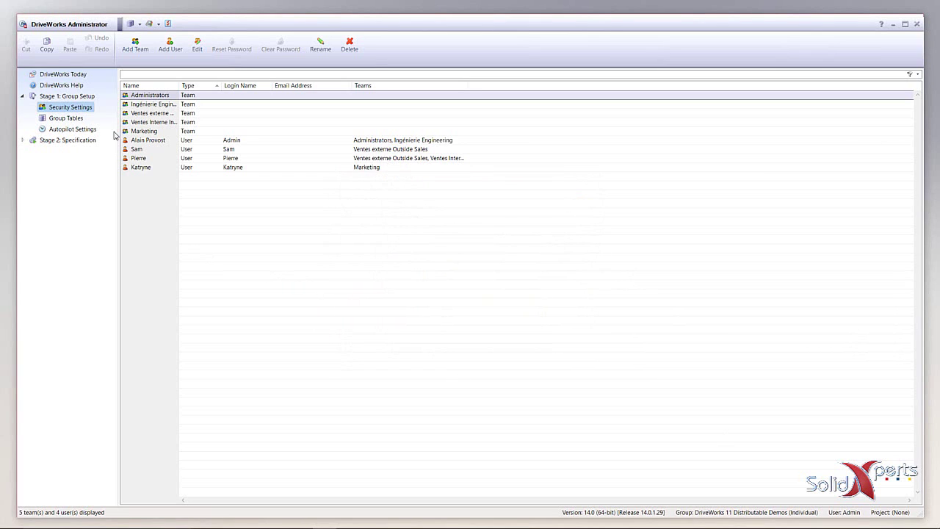